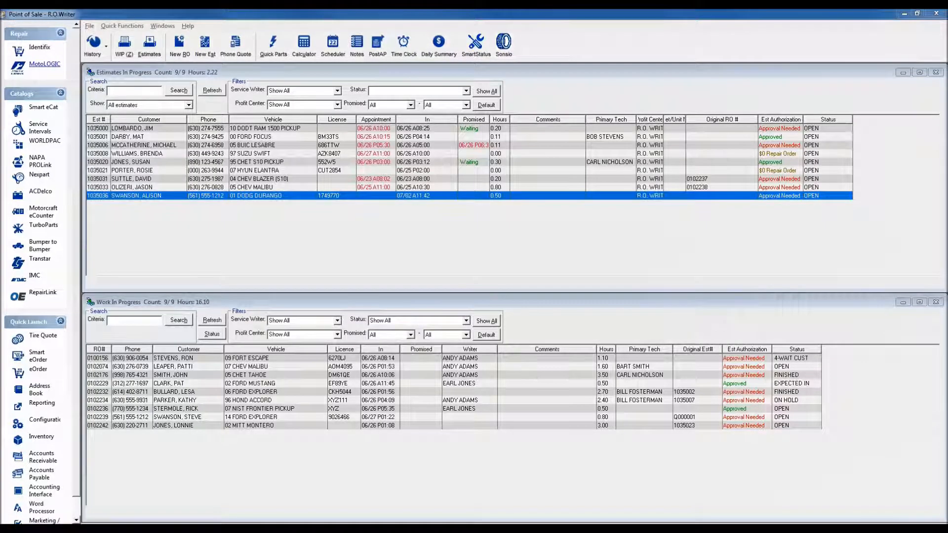
Open the parts Set Pricing Method settings in the Configuration module and enter the required access password.
left_click(43, 420)
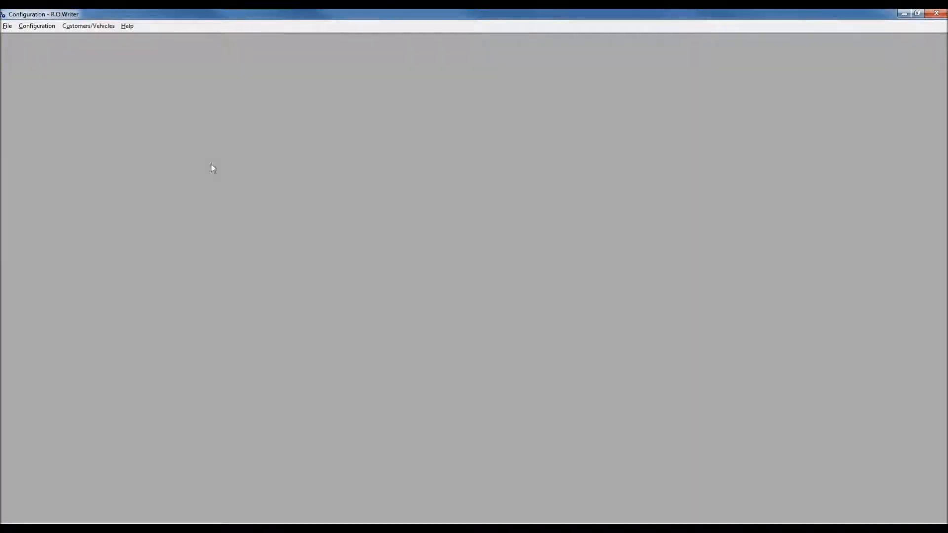
left_click(38, 27)
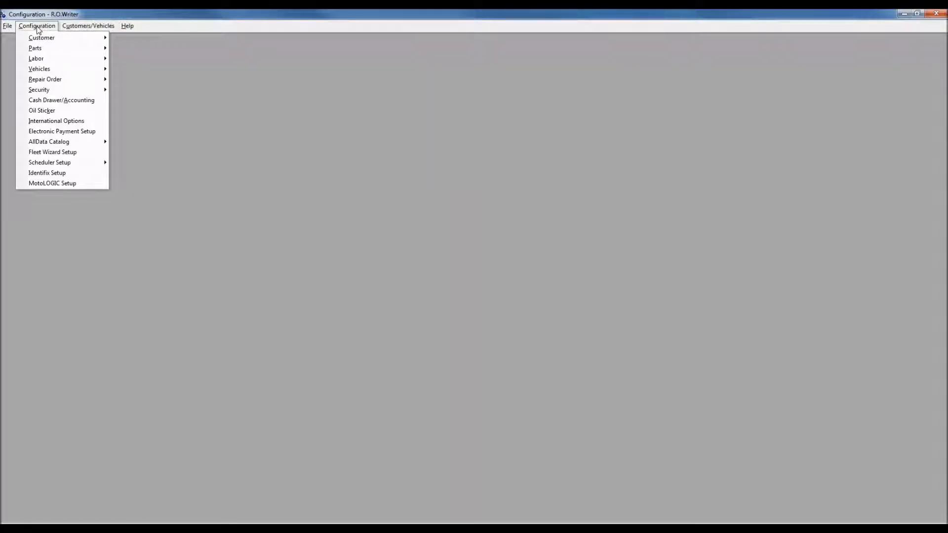
mouse_move(40, 48)
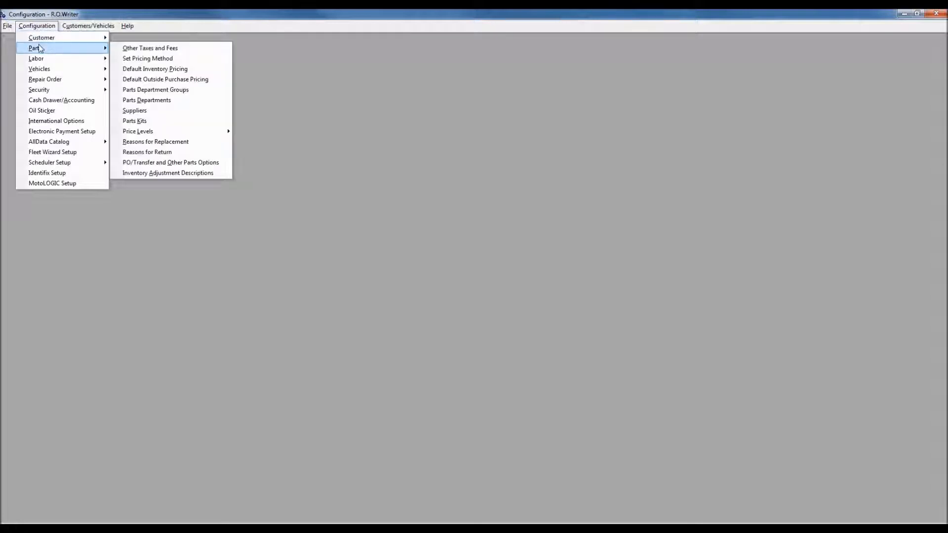
left_click(140, 58)
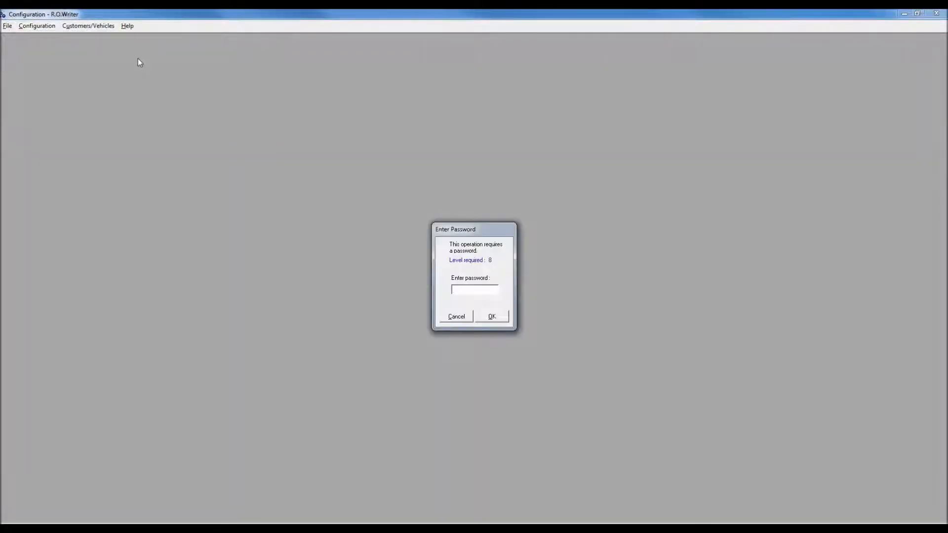
key("Return")
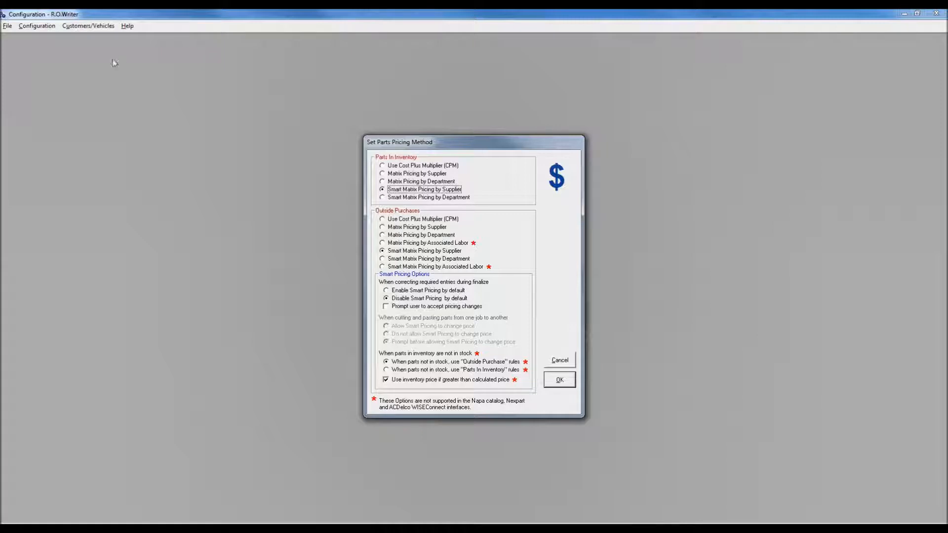
Set both Parts In Inventory and Outside Purchases to Smart Matrix Pricing by Department and save the pricing method.
left_click(382, 198)
left_click(385, 259)
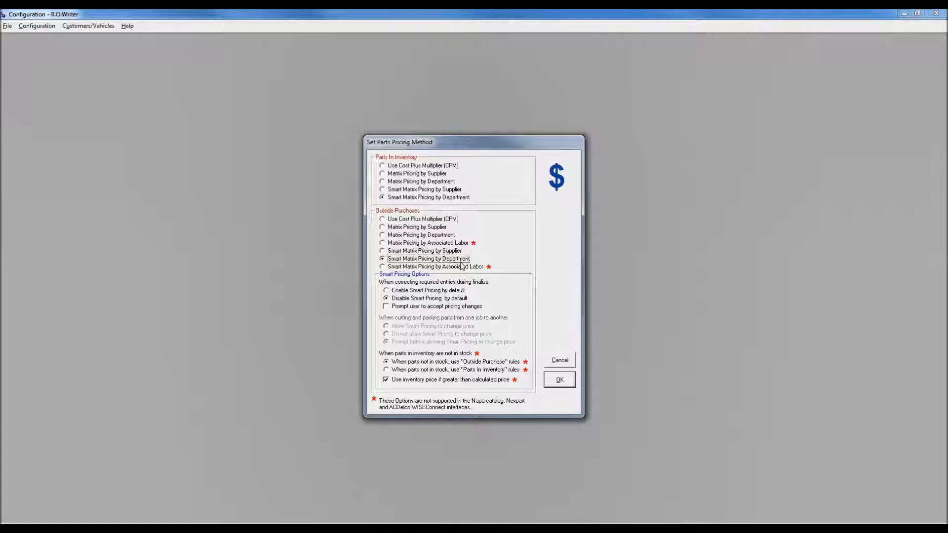
left_click(560, 381)
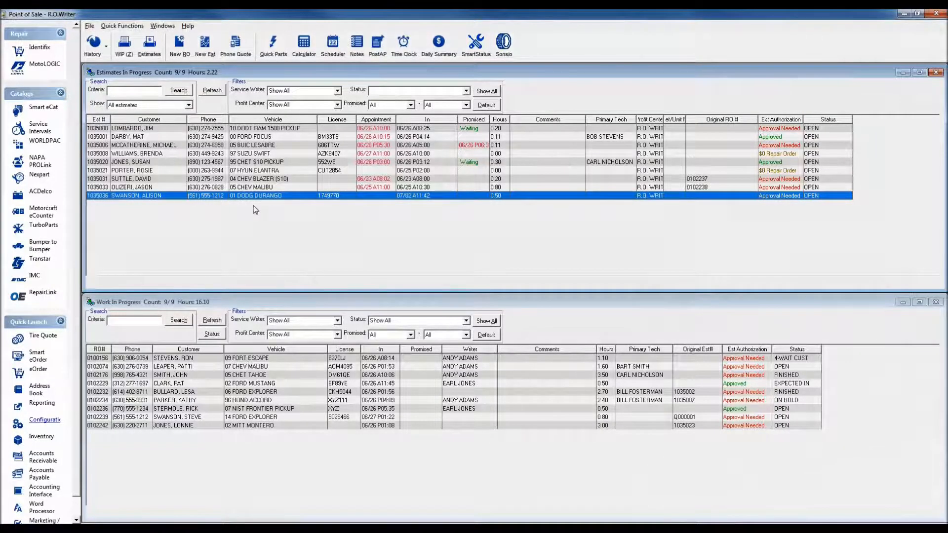
On the 2001 Dodge Durango estimate, preview the smart price of part 12345 at $5.00 cost, and discard the part.
double_click(239, 200)
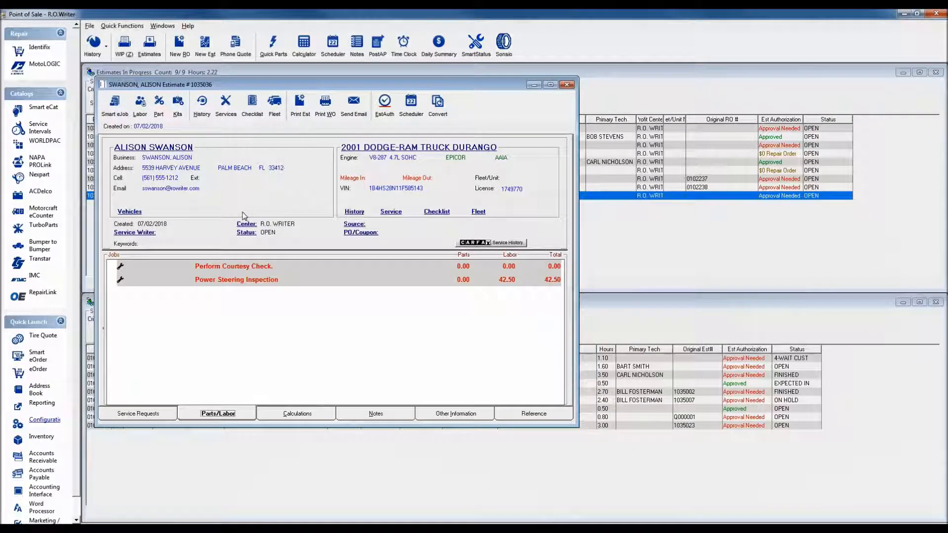
left_click(158, 111)
type("12345")
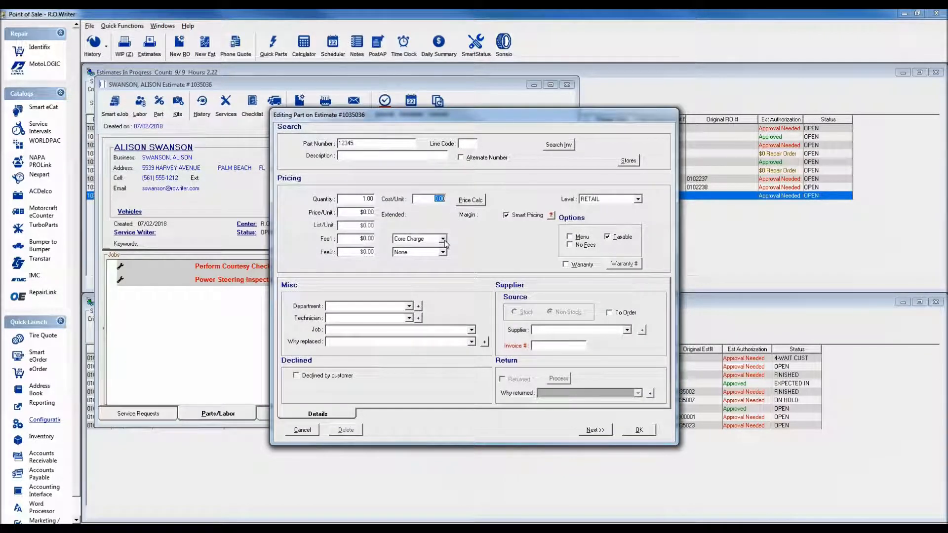
type("5")
key("Tab")
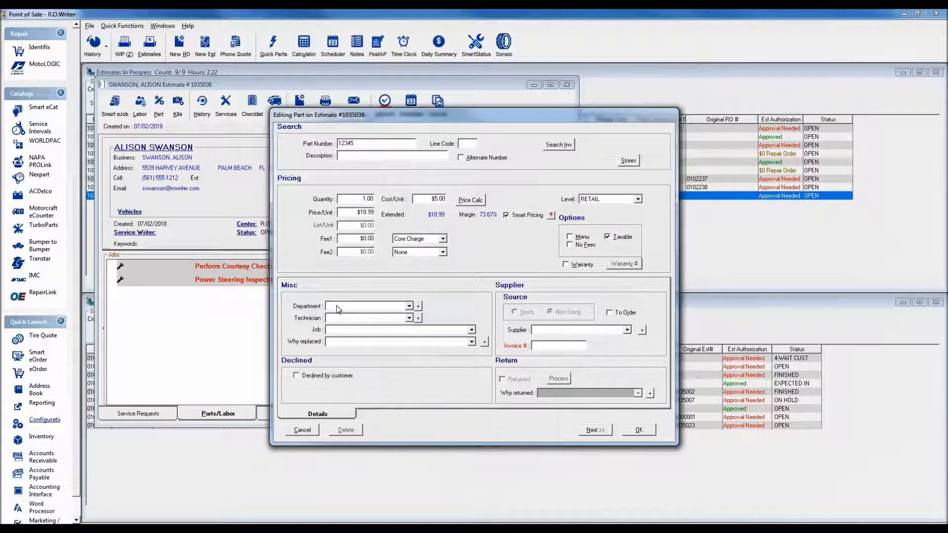
left_click(309, 432)
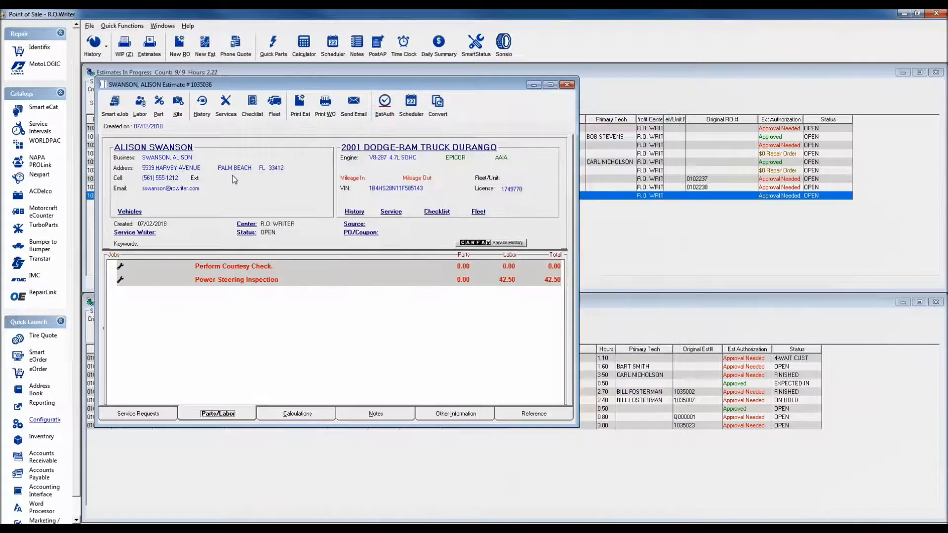
Search the Smart eCat parts catalog for a water pump for the estimate's vehicle.
left_click(118, 107)
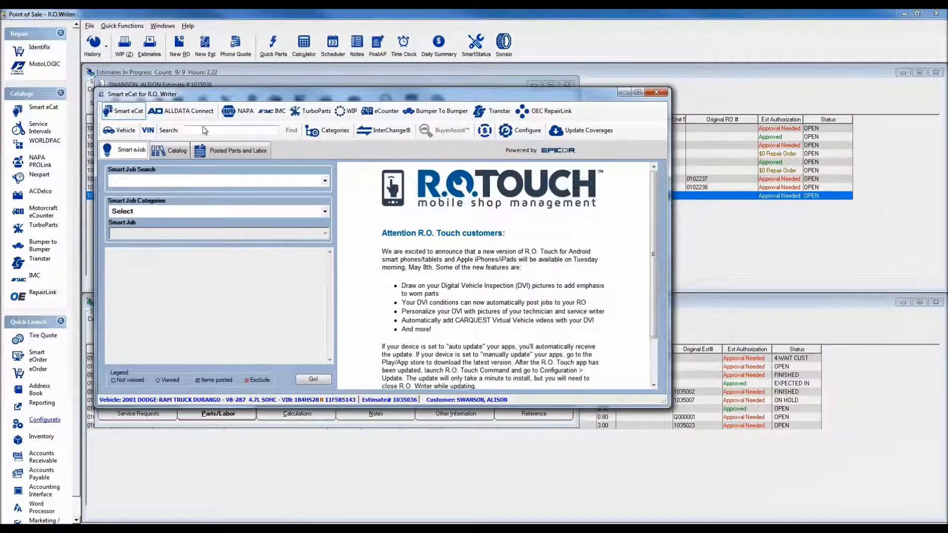
left_click(205, 130)
type("water pump")
key("Return")
double_click(123, 198)
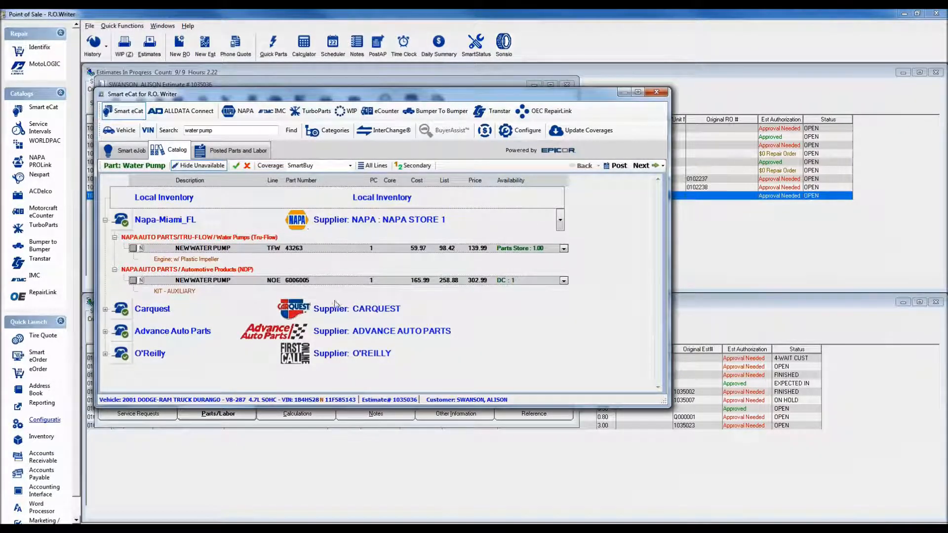
Select Carquest new water pump T4191 and proceed to posting it.
left_click(105, 310)
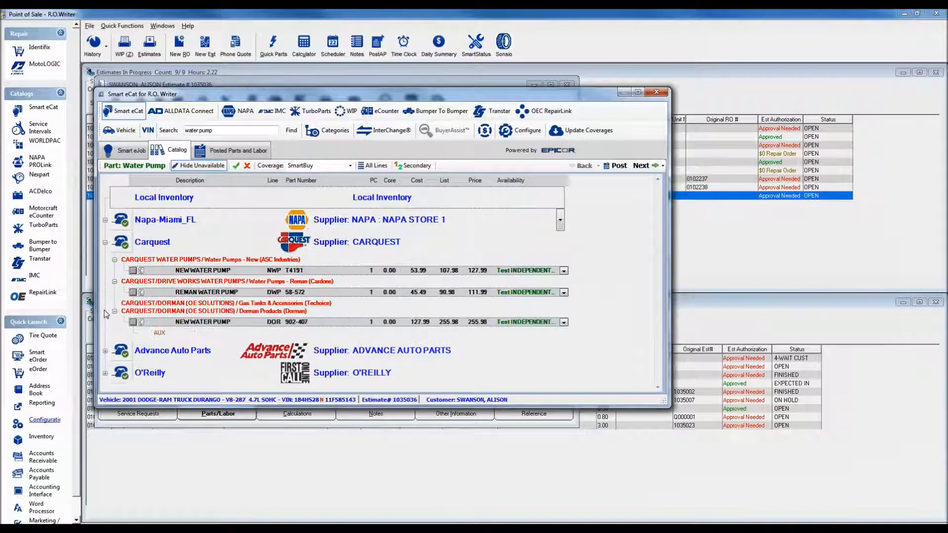
left_click(132, 270)
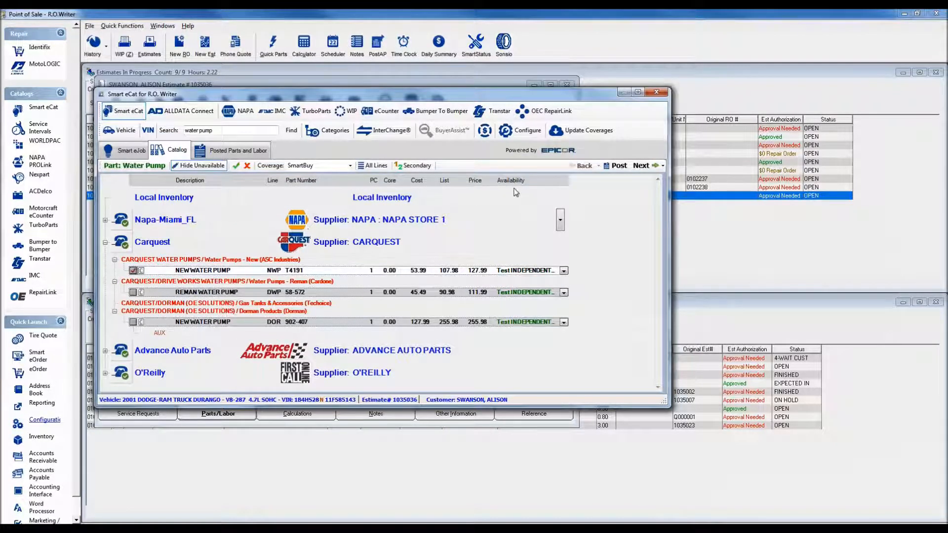
left_click(641, 166)
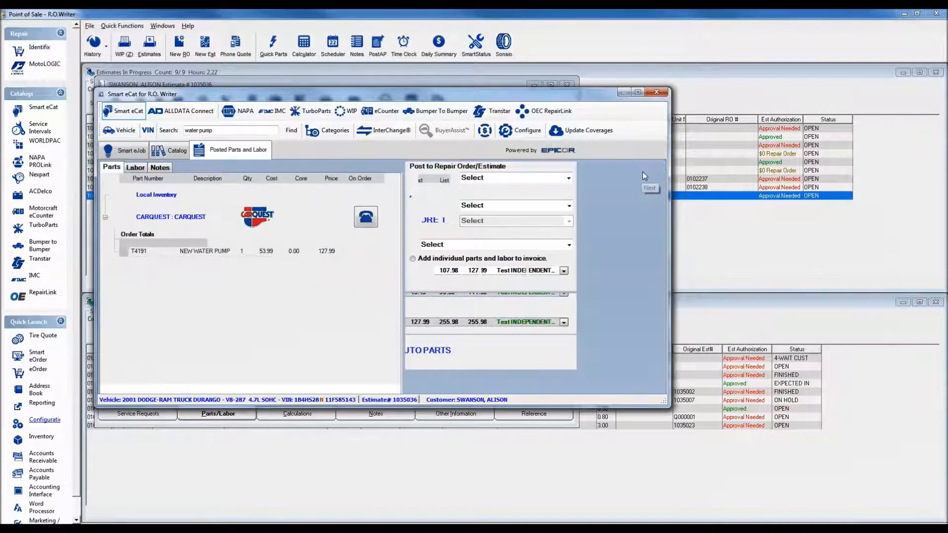
Post the pump to a new COOLING & HEATING job, Water Pump: remove & replace, and open its part line on the estimate.
left_click(569, 205)
left_click(539, 248)
left_click(570, 222)
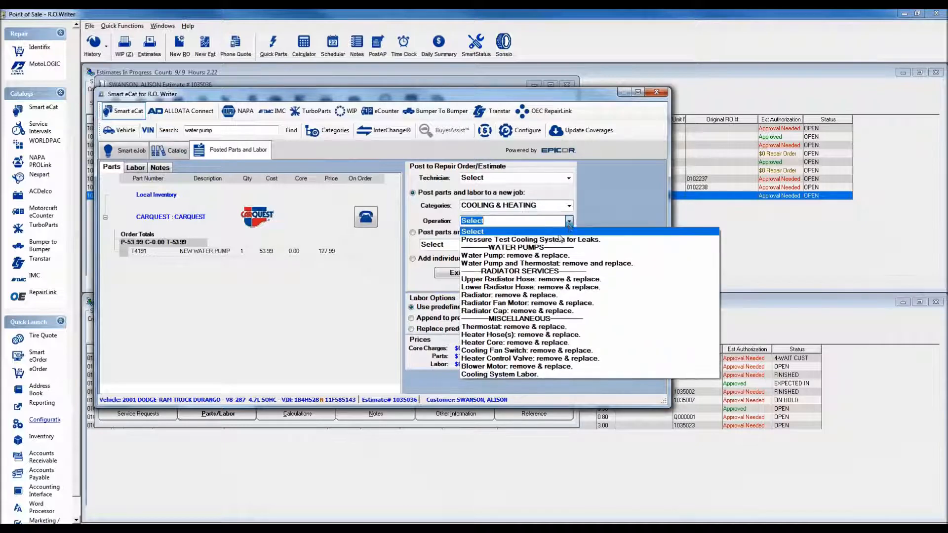
left_click(560, 247)
left_click(550, 273)
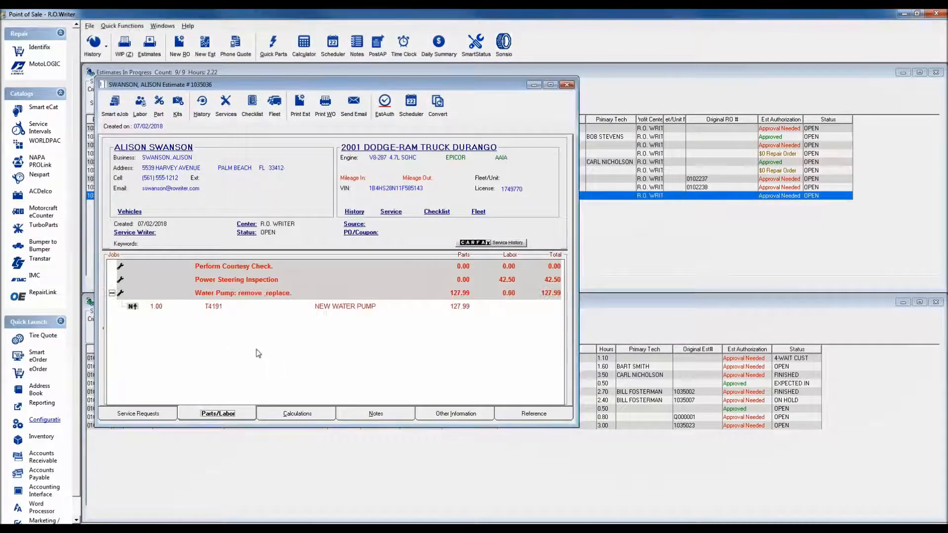
double_click(328, 307)
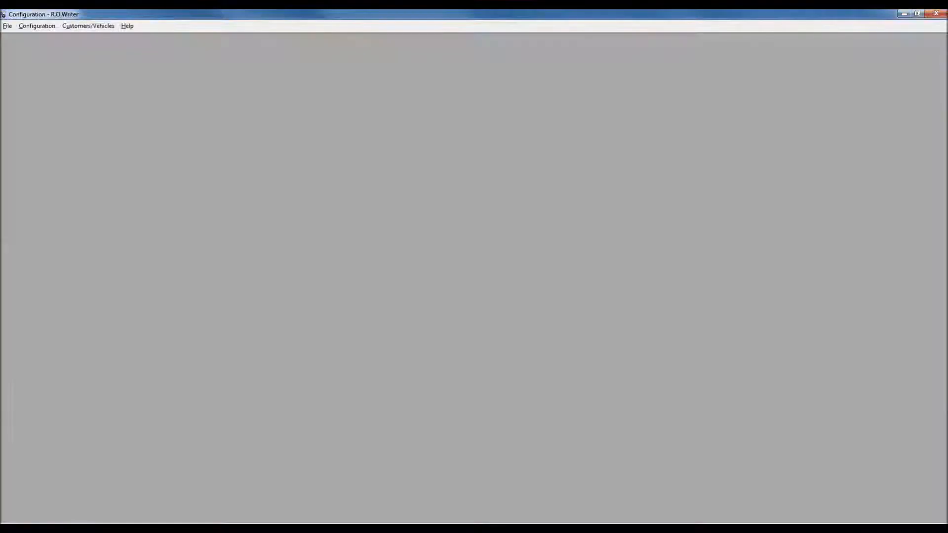
Open the default inventory pricing matrix in the parts configuration, entering the access password.
left_click(38, 27)
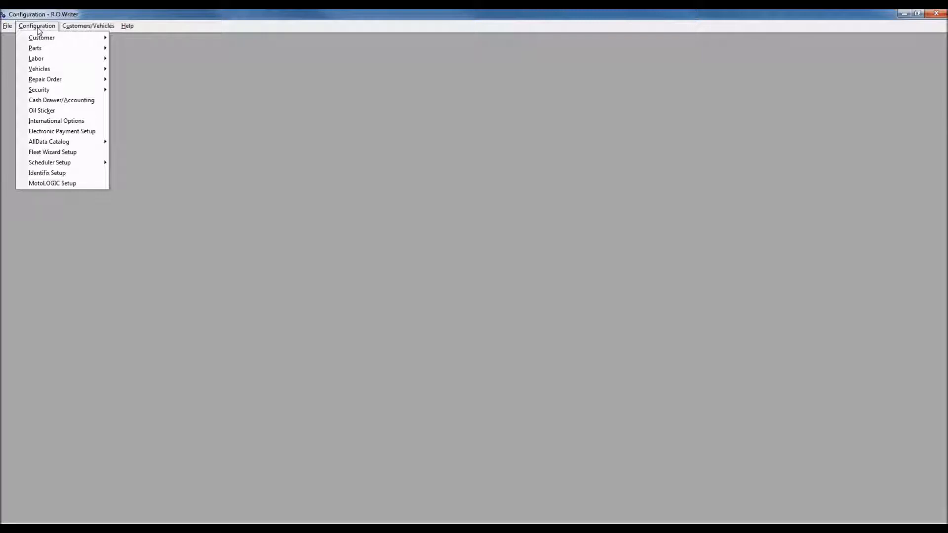
mouse_move(38, 49)
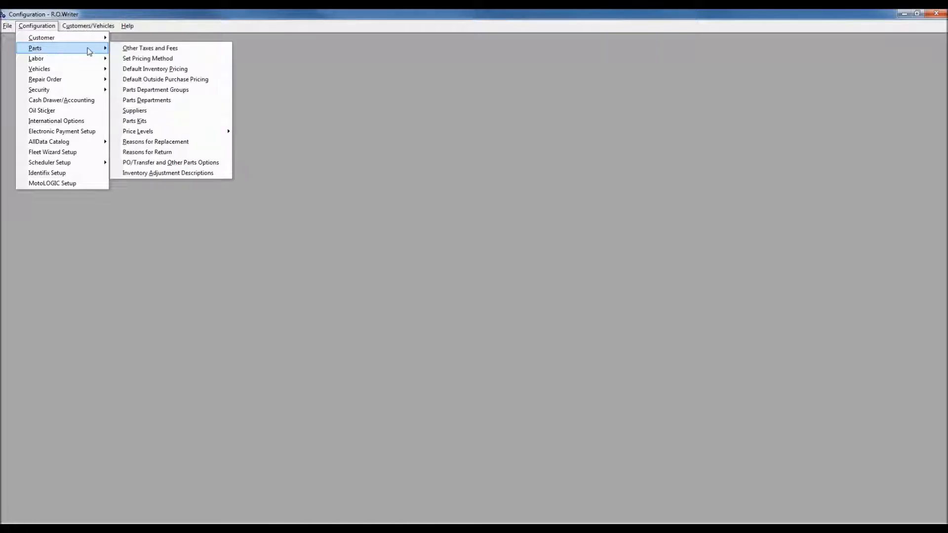
left_click(146, 70)
key("Return")
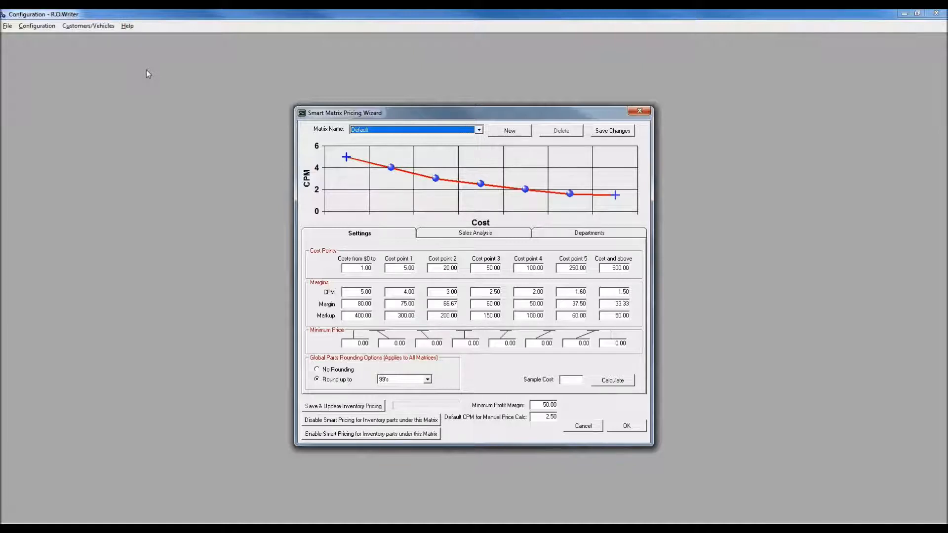
Set the CPM for cost point 1 to 4.20 in the Default matrix.
left_click(400, 268)
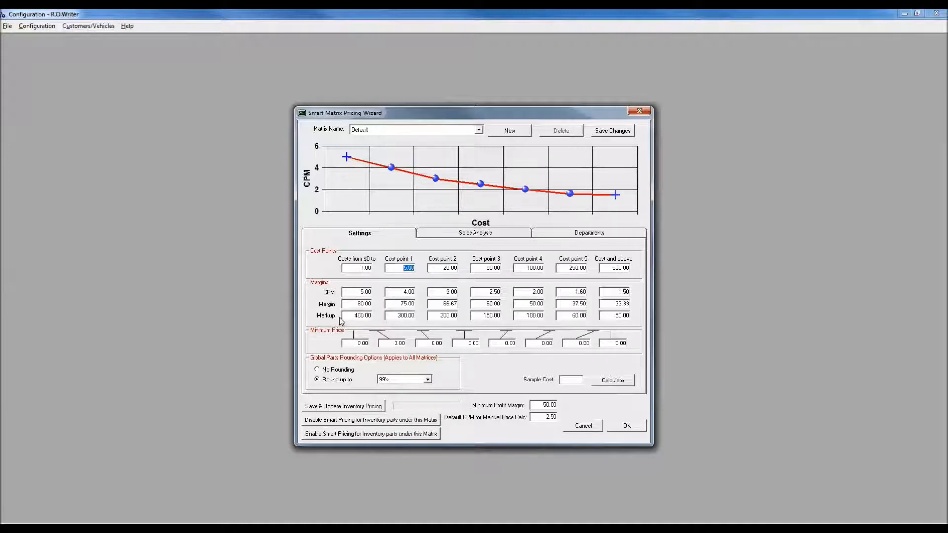
left_click(404, 292)
type("4.2")
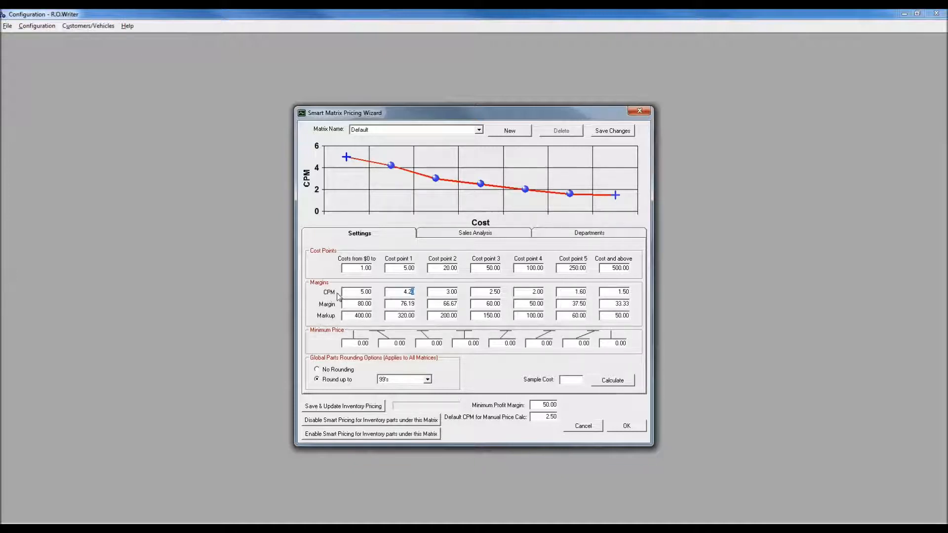
Set the margin for cost point 2 to 66.00.
left_click(442, 303)
type("66.00")
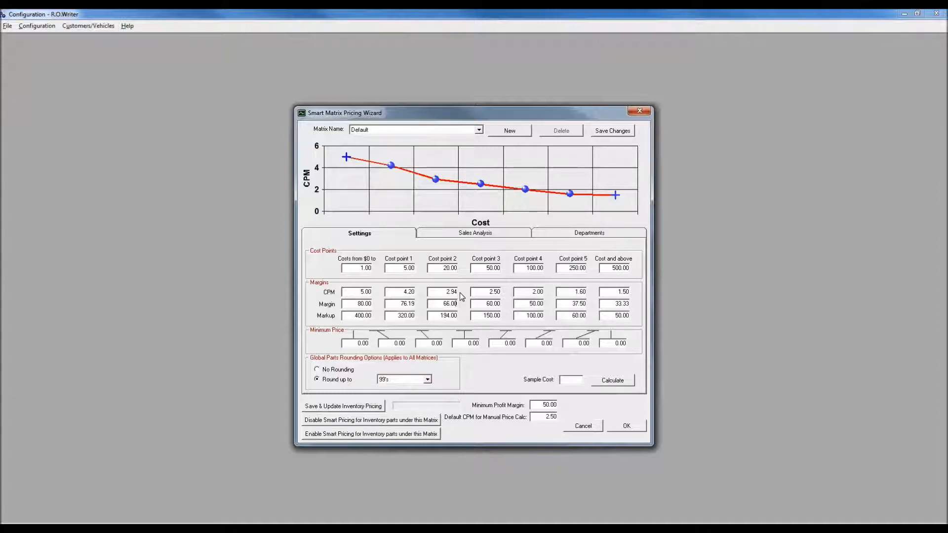
left_click(443, 269)
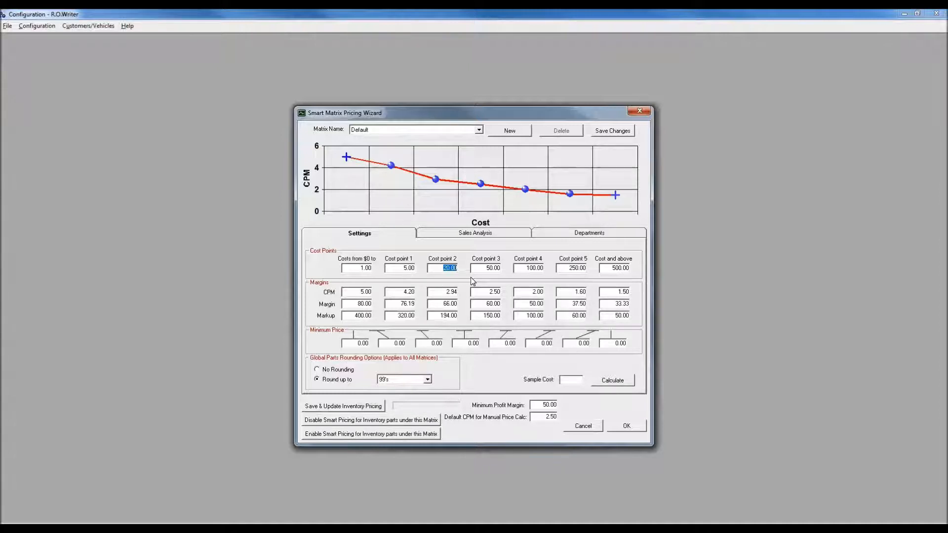
left_click(446, 293)
left_click(437, 304)
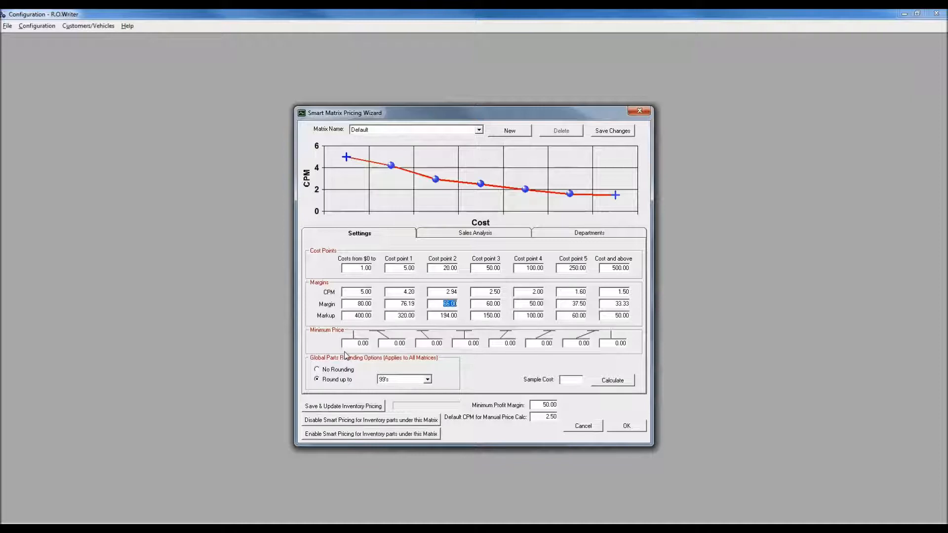
Set the minimum price of the lowest cost range to 2.99 and the CPM for cost point 1 to 4.00.
left_click_drag(350, 346, 392, 347)
type("2.99")
double_click(408, 291)
type("4.00")
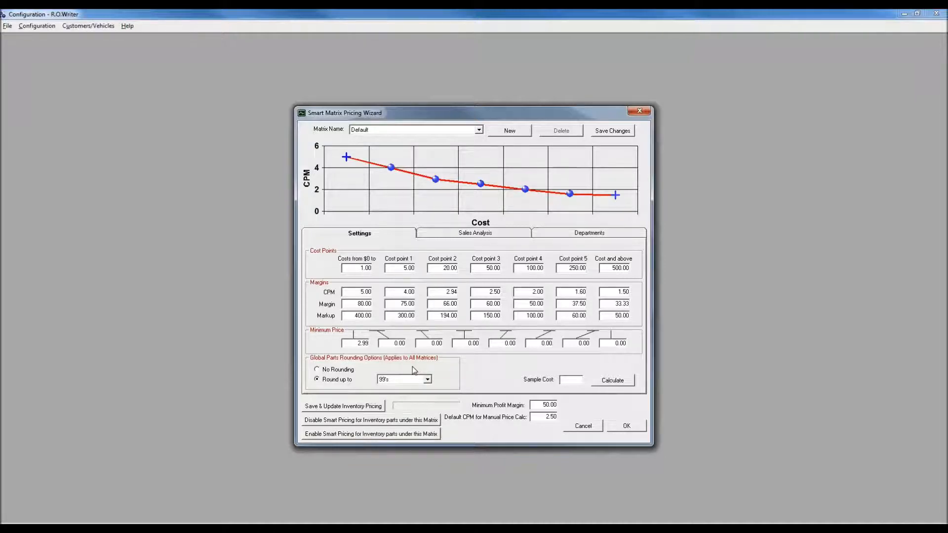
Calculate the matrix selling price for a sample cost of 33, review the breakdown and dismiss it.
left_click(568, 380)
type("3300")
key("BackSpace")
key("BackSpace")
left_click(623, 381)
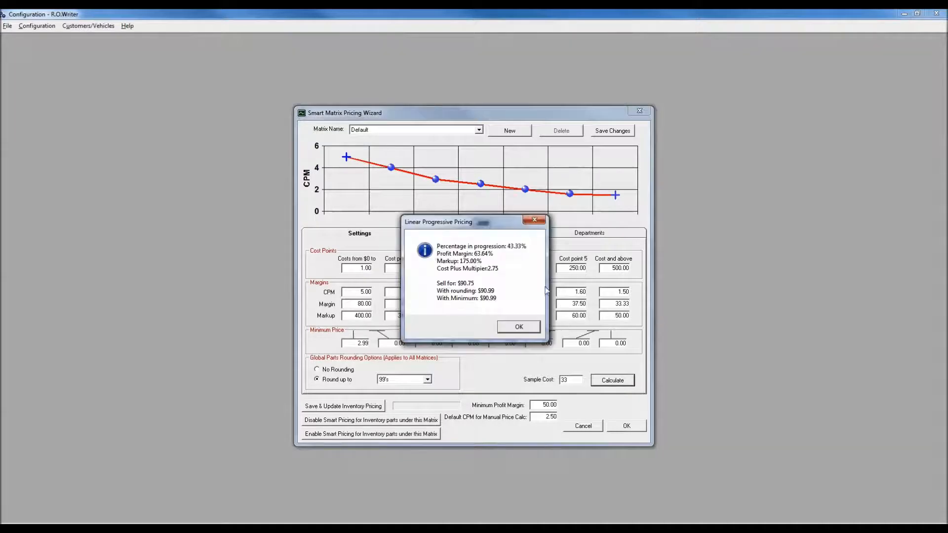
left_click_drag(494, 222, 381, 222)
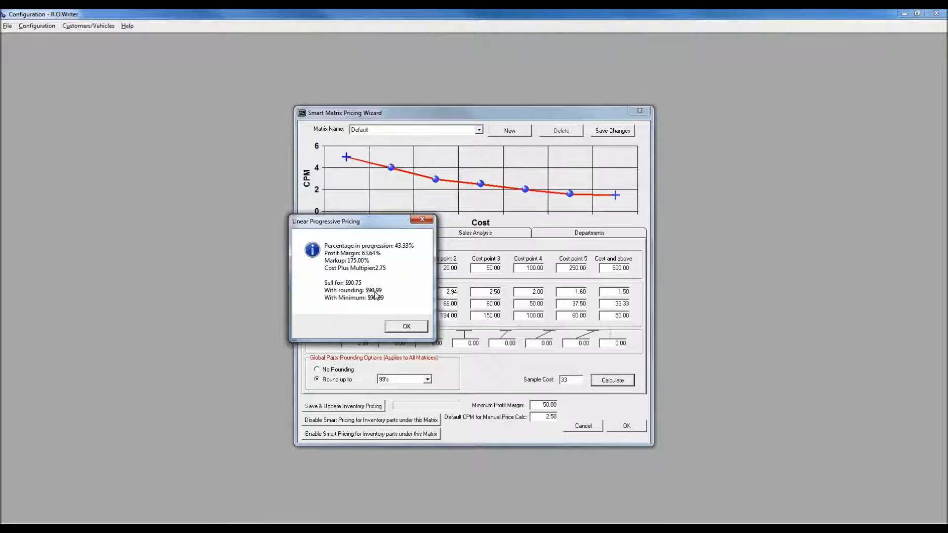
left_click(422, 219)
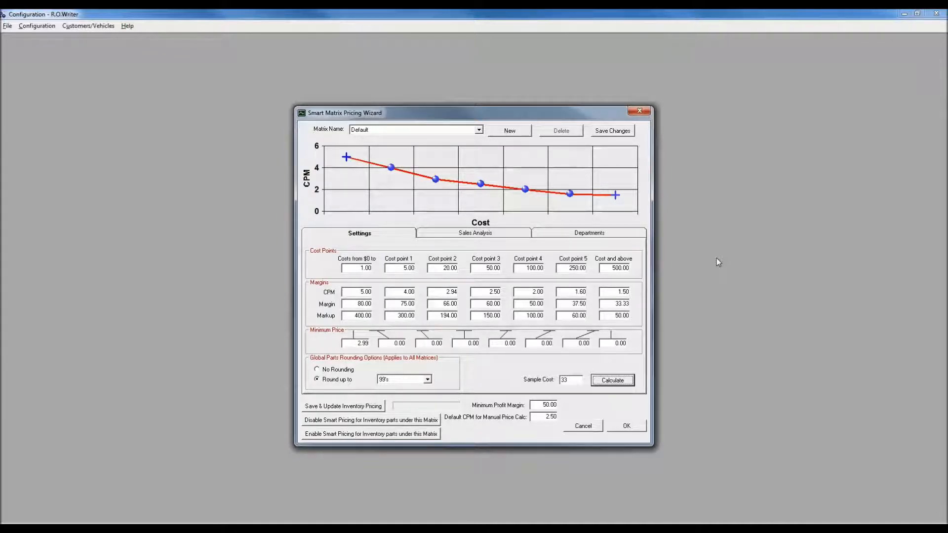
Examine the Default matrix's sales analysis options, its included and excluded departments, and the available matrix names.
left_click(497, 234)
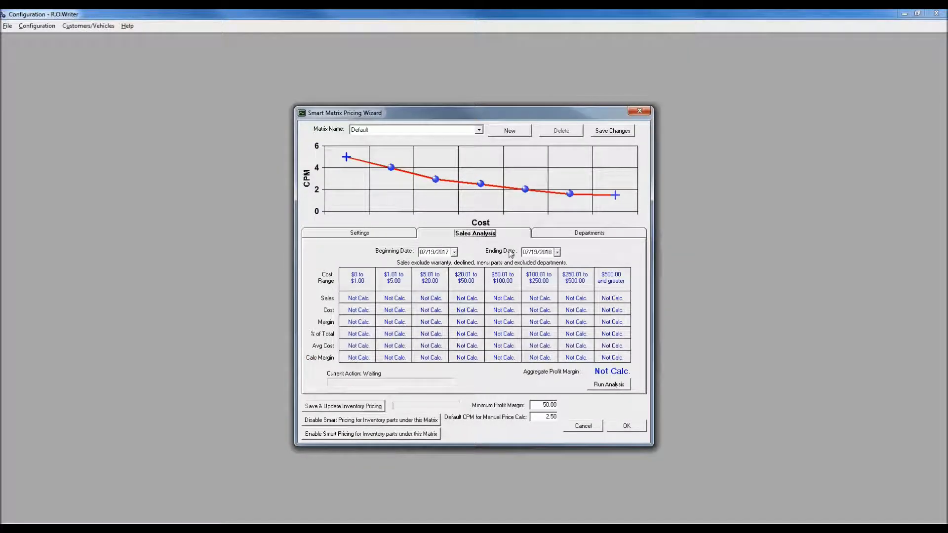
left_click(565, 237)
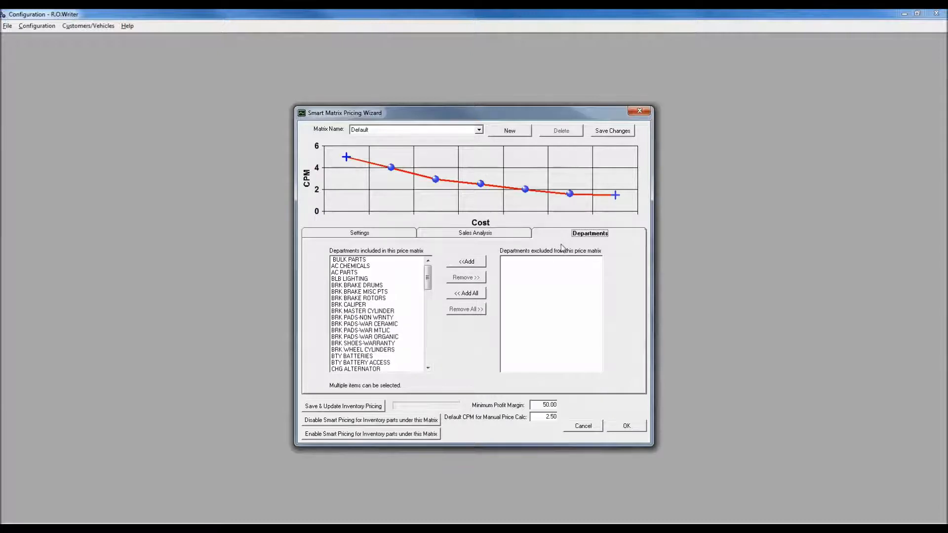
left_click(479, 130)
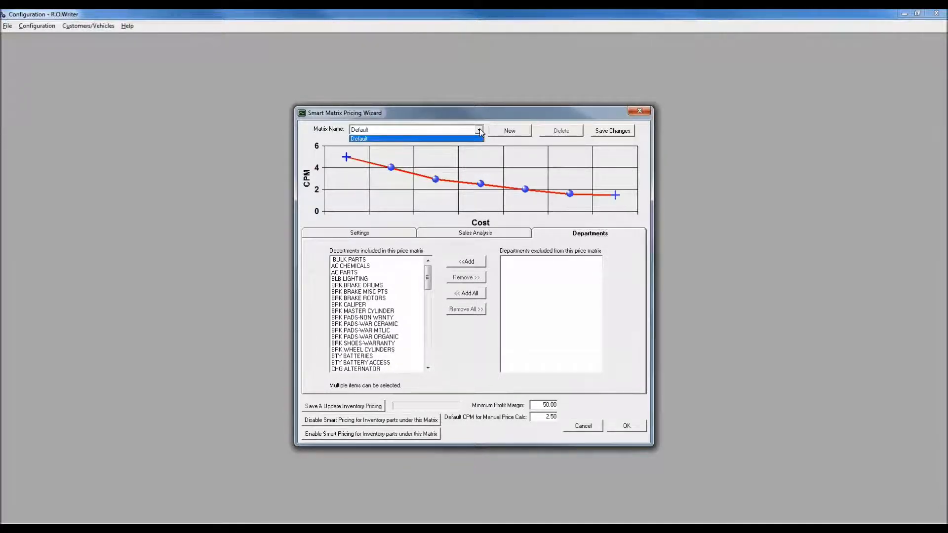
left_click(480, 129)
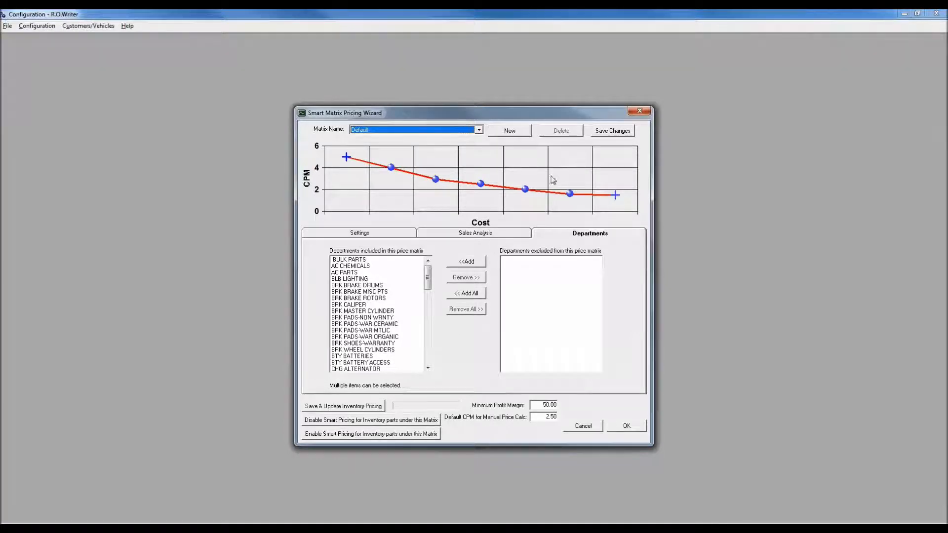
Save the Default matrix changes and create a new matrix named Filters.
left_click(611, 133)
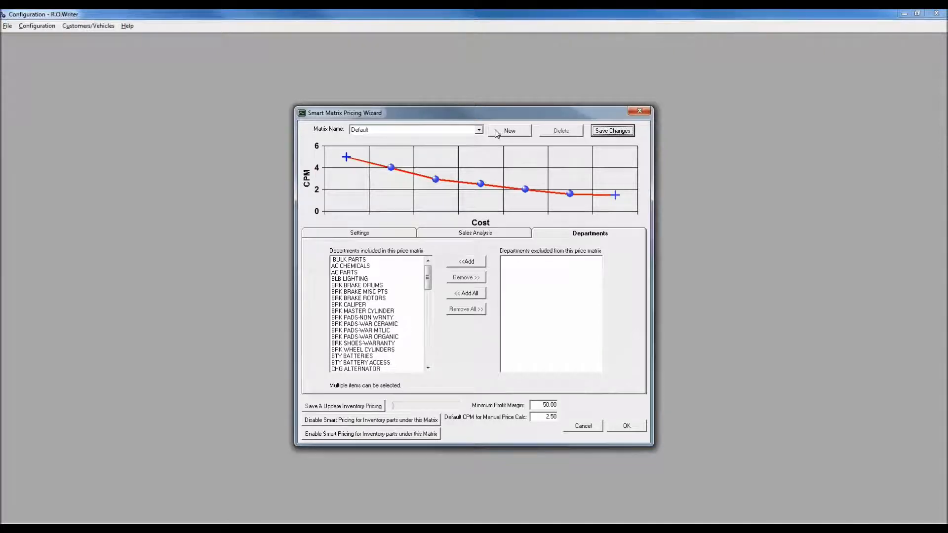
left_click(502, 134)
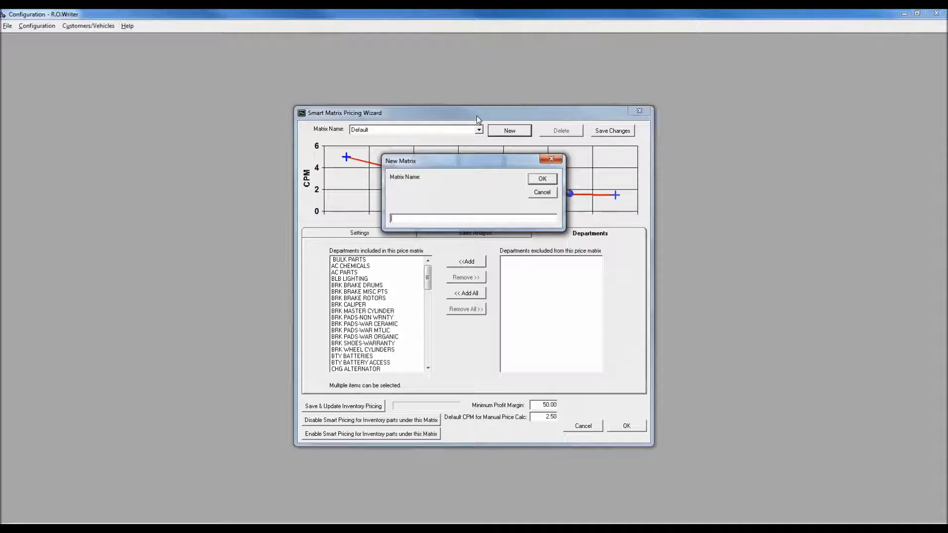
type("Filters")
left_click(551, 180)
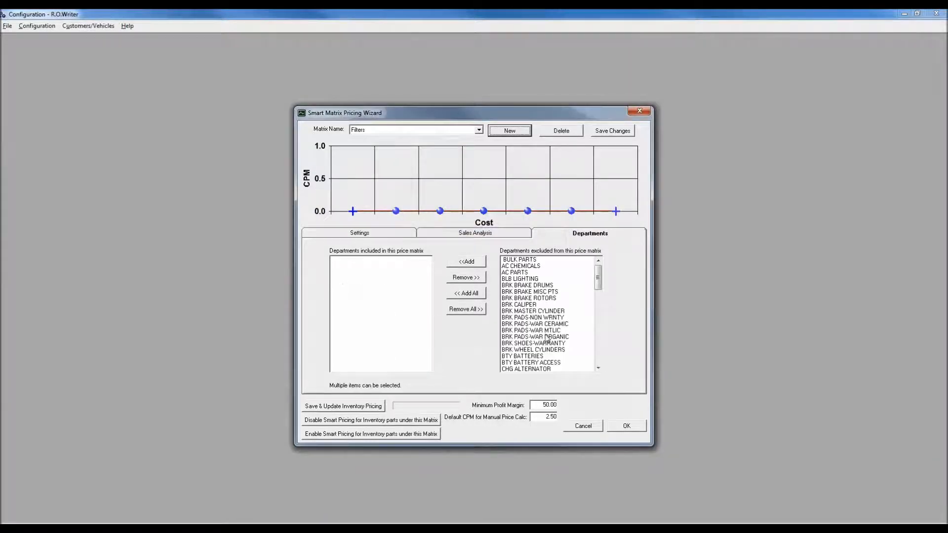
Include the ENG AIR FILTERS, ENG FUEL FILTERS and LOF OIL FILTERS departments in the Filters matrix.
left_click(597, 340)
left_click(540, 299)
left_click(467, 261)
left_click(532, 312)
left_click(466, 262)
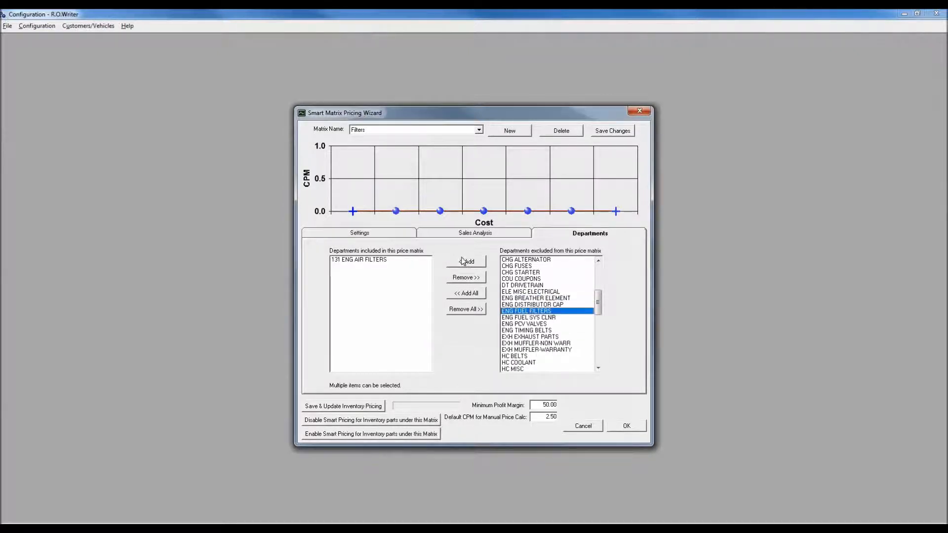
left_click(600, 349)
left_click(524, 279)
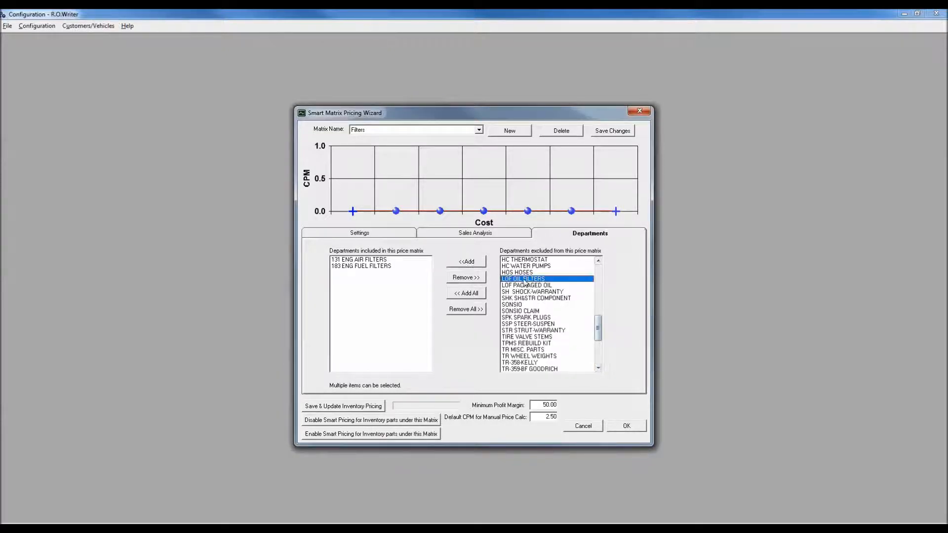
left_click(463, 262)
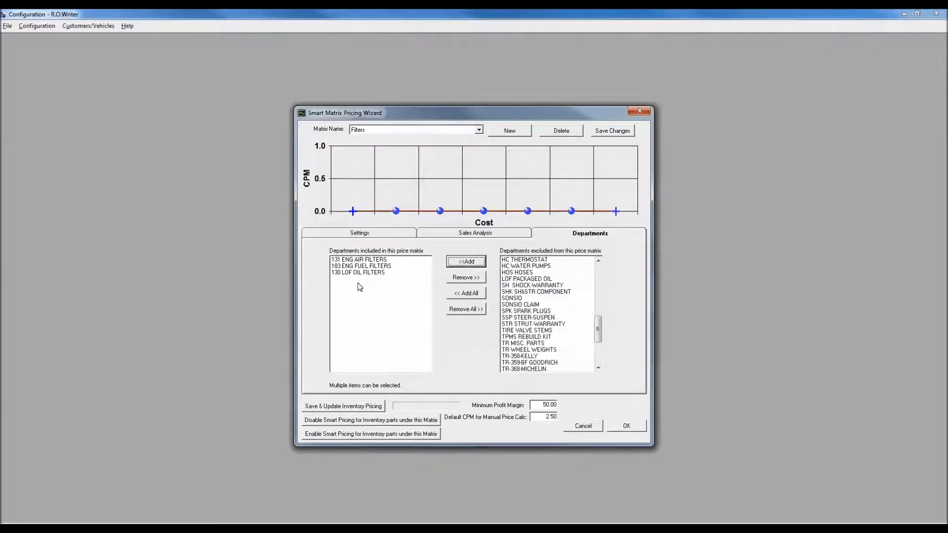
Set the Filters matrix's lowest cost range to end at 2.00 with a CPM of 3.00.
left_click(347, 236)
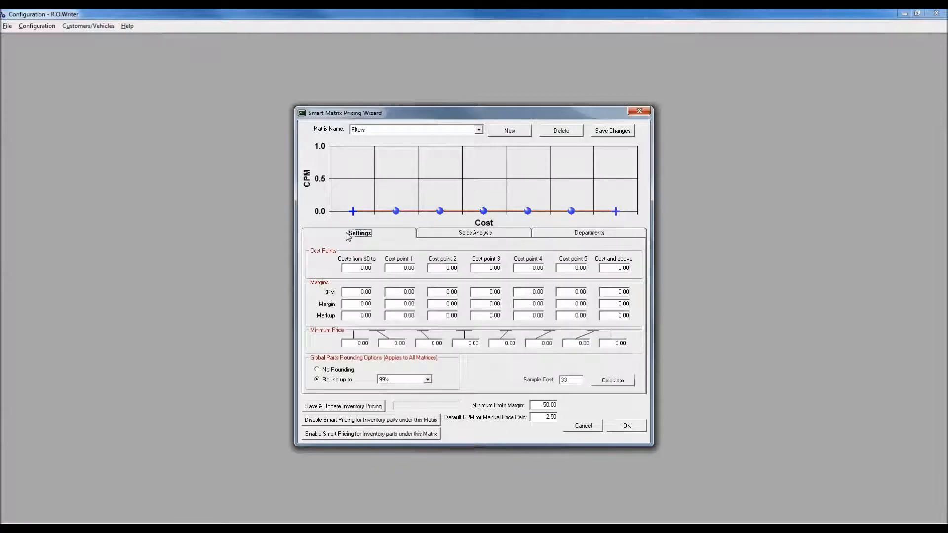
left_click(351, 267)
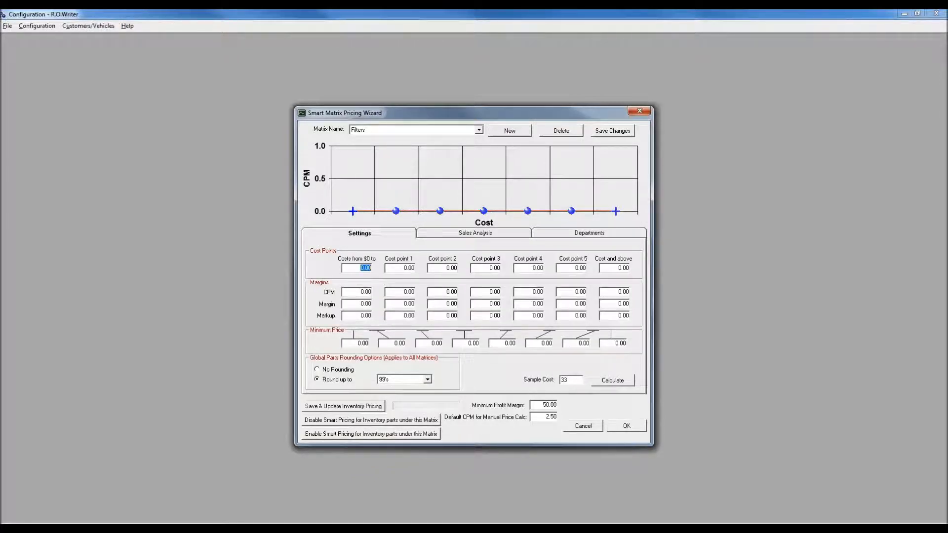
type("2")
left_click(361, 292)
type("0.03")
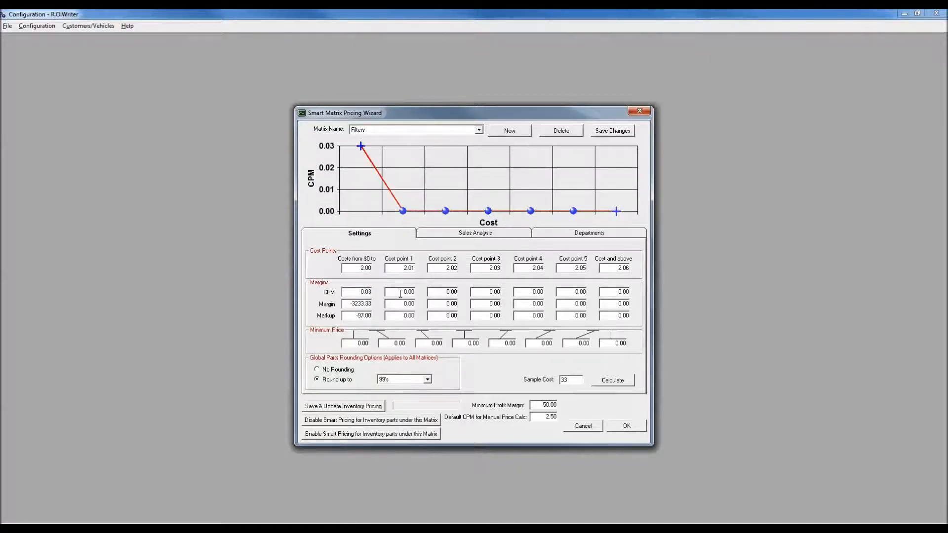
key("BackSpace")
key("BackSpace")
key("BackSpace")
key("BackSpace")
type("3")
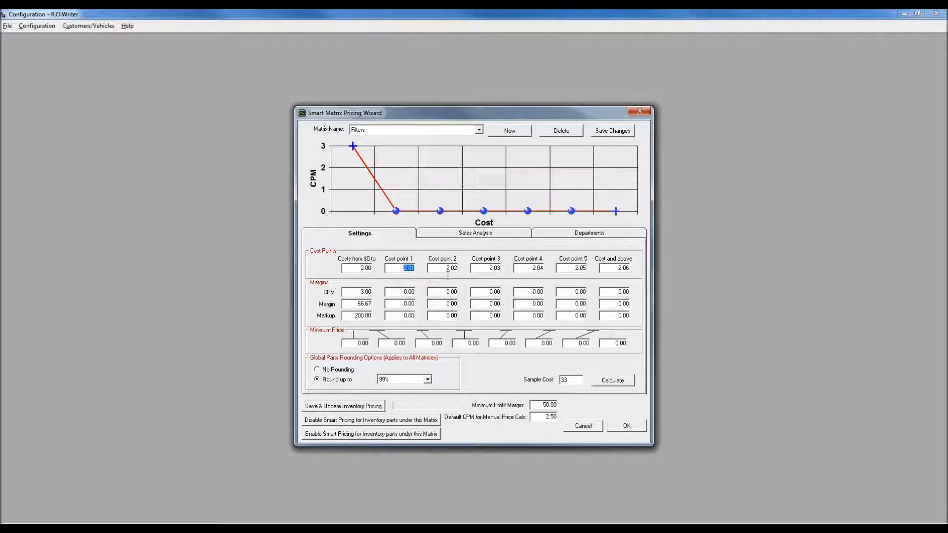
Set cost point 1 to 6.00 with a CPM of 2.80 and cost point 2 to 12.00 with a CPM of 2.70.
type("0.0600")
left_click_drag(401, 293, 444, 296)
type("2.8")
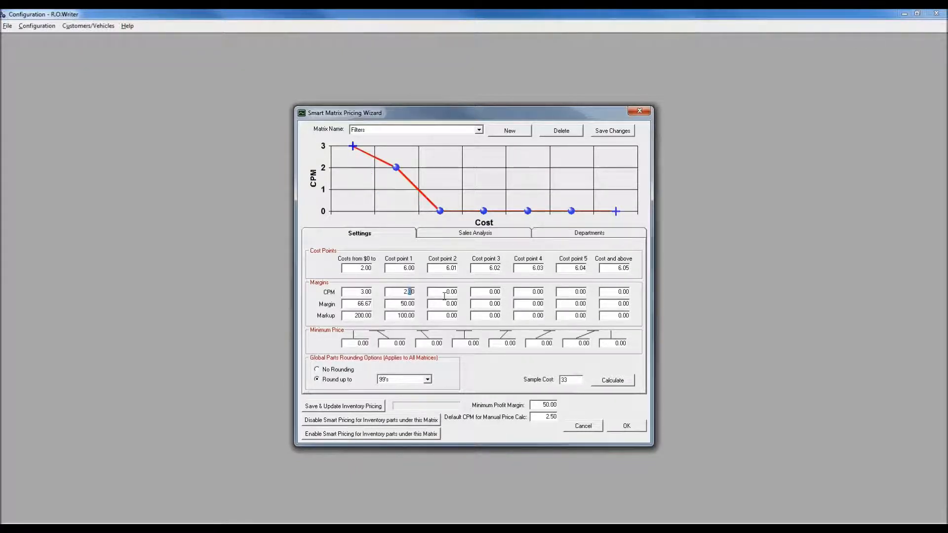
left_click_drag(438, 270, 484, 270)
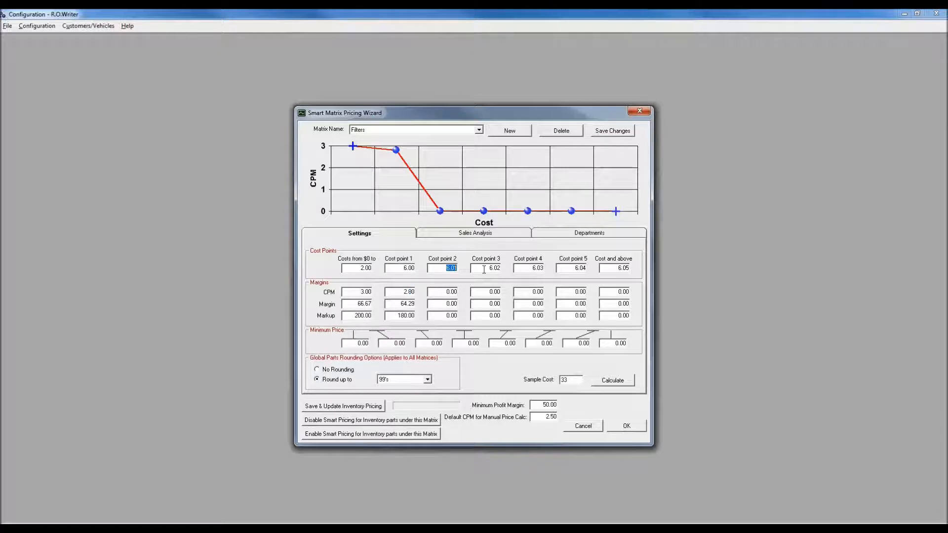
type("1200")
left_click_drag(441, 295, 480, 295)
type("2.7")
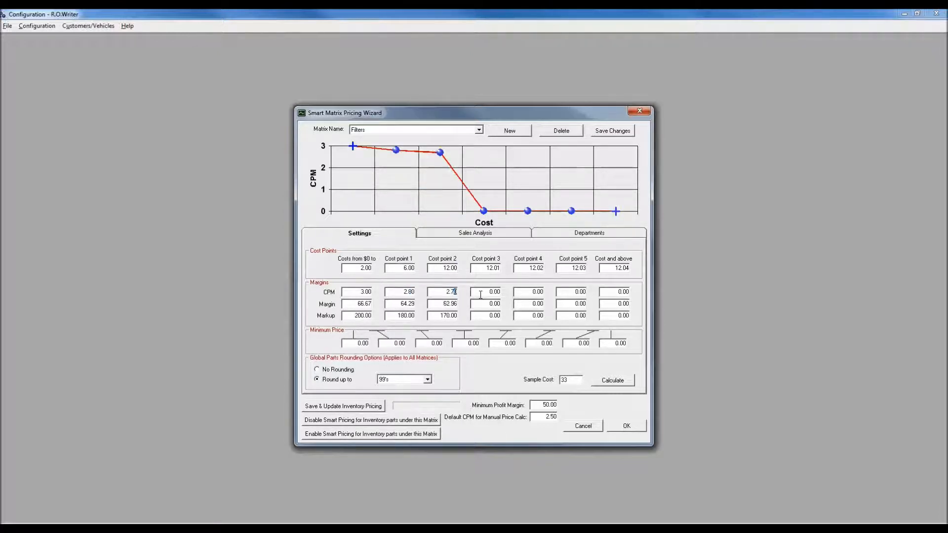
Set cost point 3 to 20.00 with a CPM of 2.60 and cost point 4 to 40.00 with a CPM of 2.50.
left_click_drag(484, 271, 501, 270)
type("2000")
left_click_drag(485, 291, 533, 291)
type("2.60")
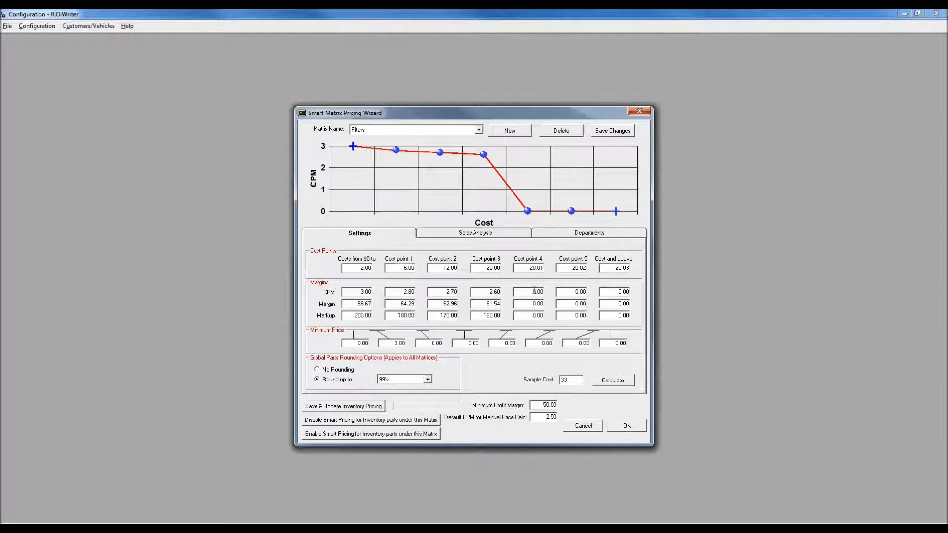
left_click_drag(531, 269, 571, 267)
type("0.40")
left_click_drag(527, 292, 575, 290)
type("2.50")
Set cost point 5 of the Filters matrix to 80.00 with a CPM of 2.40.
left_click_drag(569, 268, 606, 266)
type("8.00")
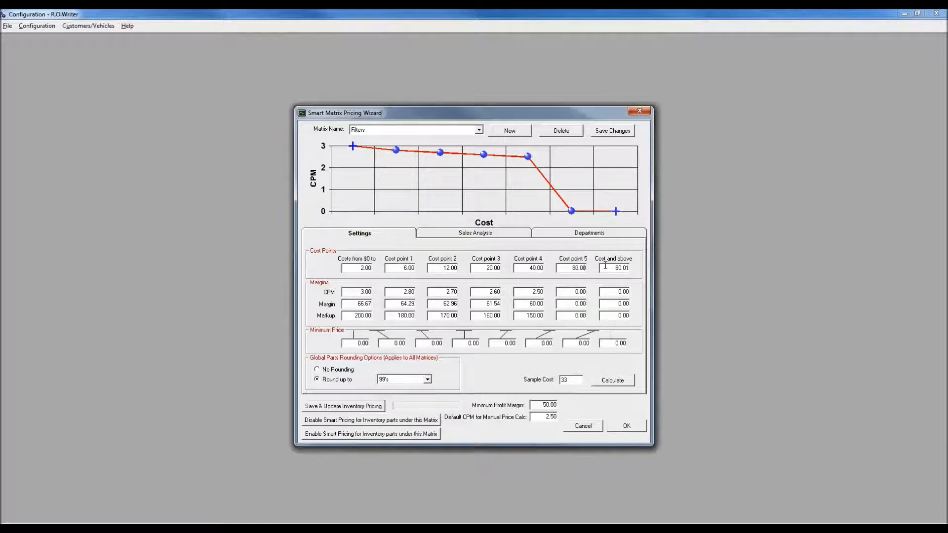
left_click_drag(571, 291, 611, 293)
type("2.0041")
key("BackSpace")
type("0")
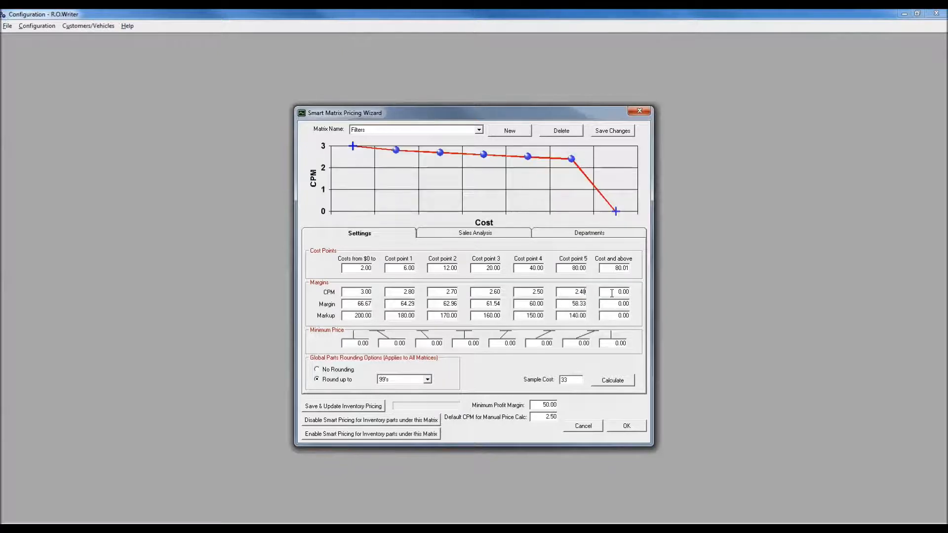
Set the final cost-and-above point to 120.00 with a CPM of 2.20 and save the Filters matrix.
double_click(613, 266)
type("120.00")
double_click(613, 291)
type("2.20")
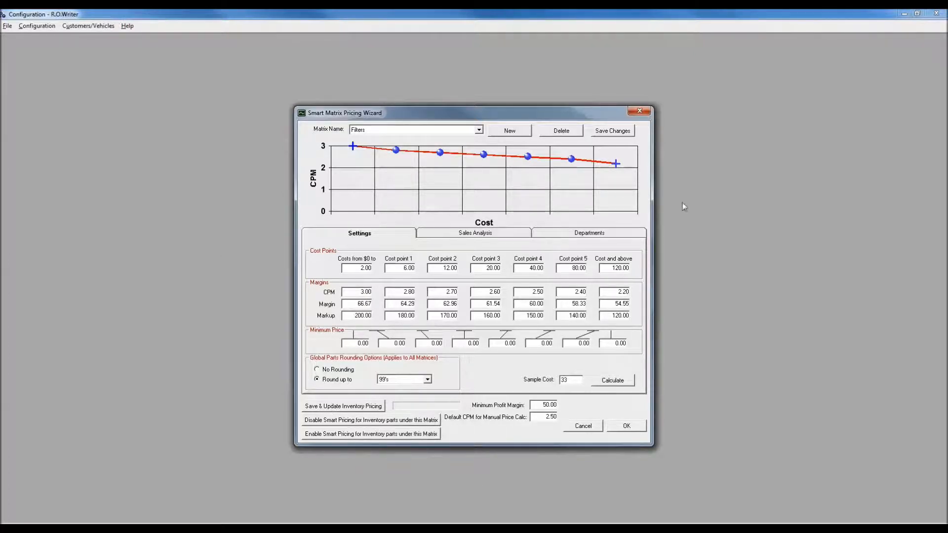
left_click(611, 132)
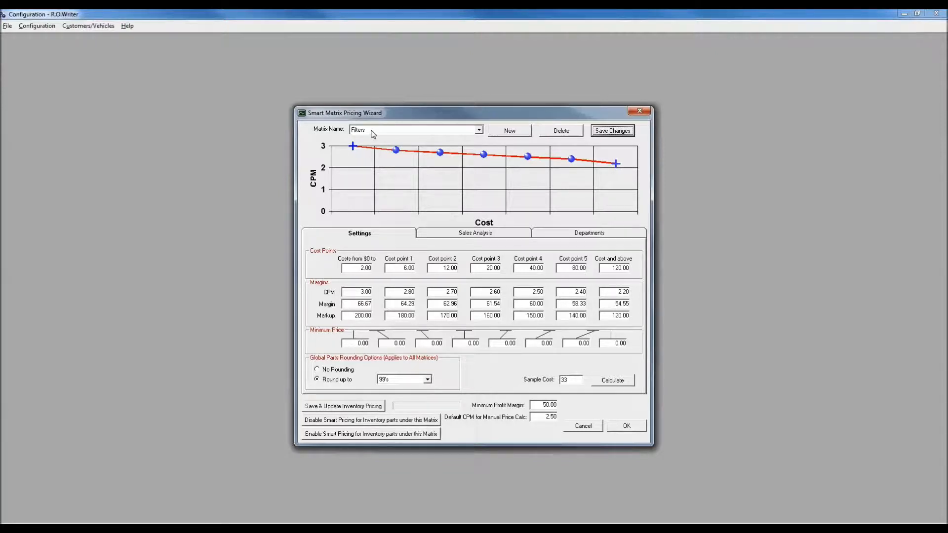
Run the sales analysis for the Filters matrix over 07/19/2017 to 07/19/2018.
left_click(465, 236)
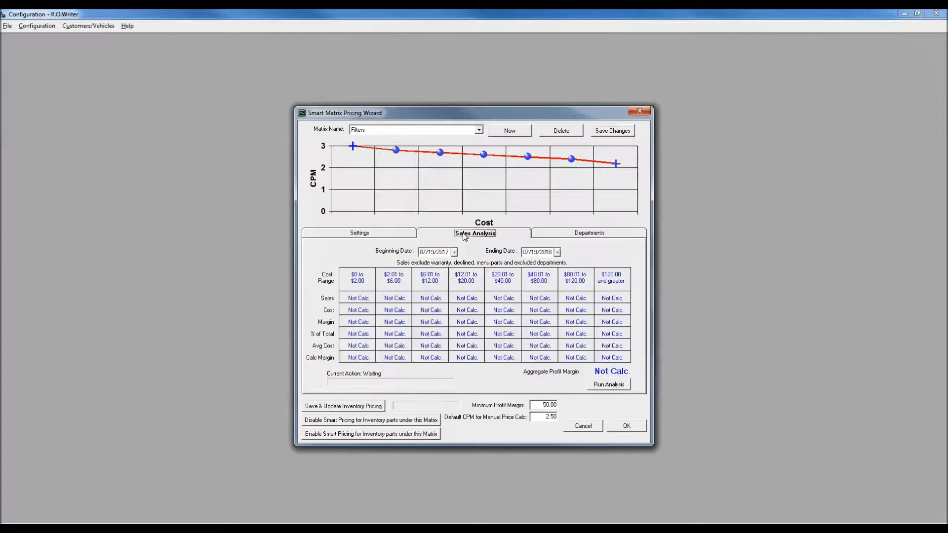
left_click(447, 252)
left_click(603, 386)
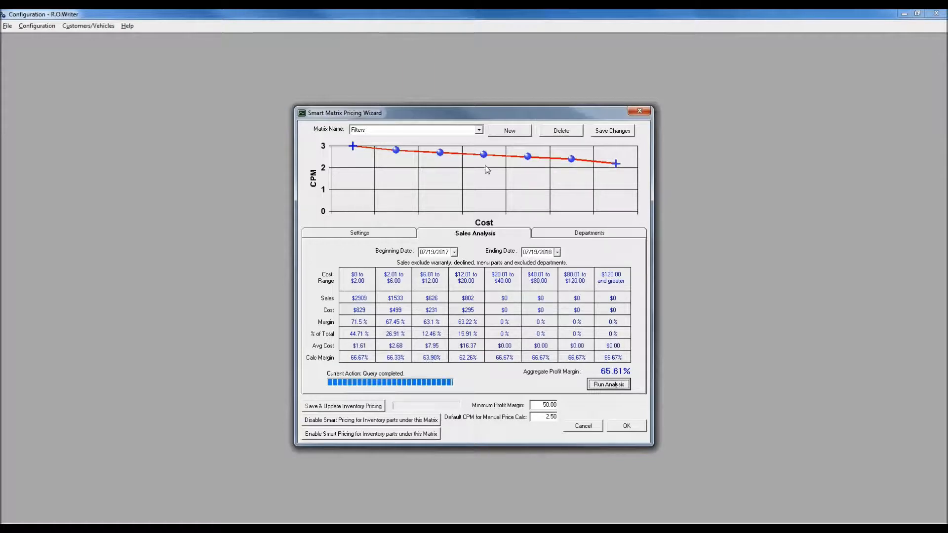
Run the sales analysis for the Default matrix and review its cost point and margin settings.
left_click(478, 130)
left_click(462, 140)
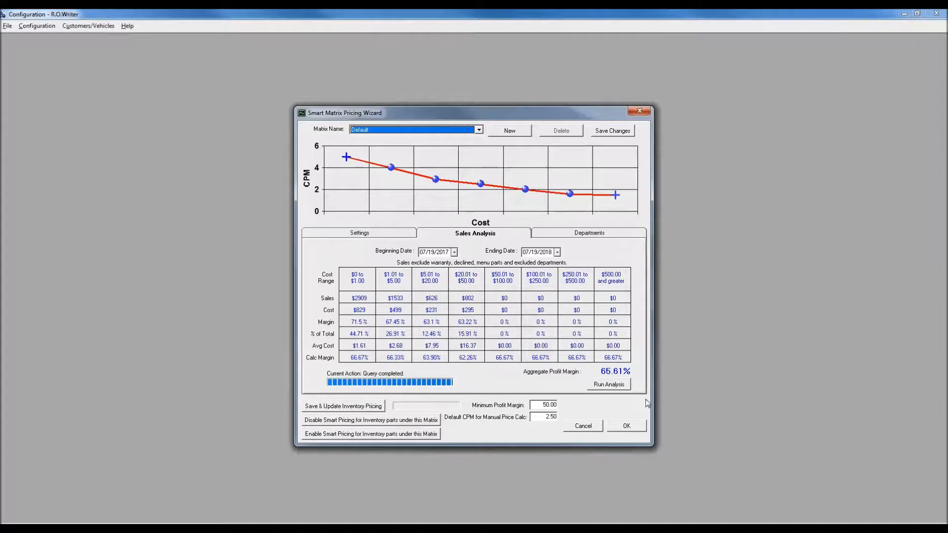
left_click(623, 387)
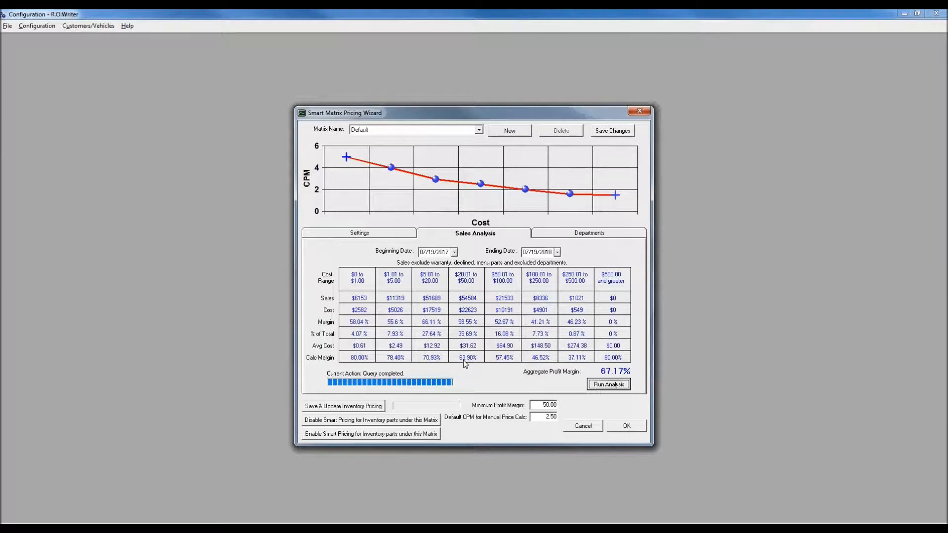
left_click(354, 236)
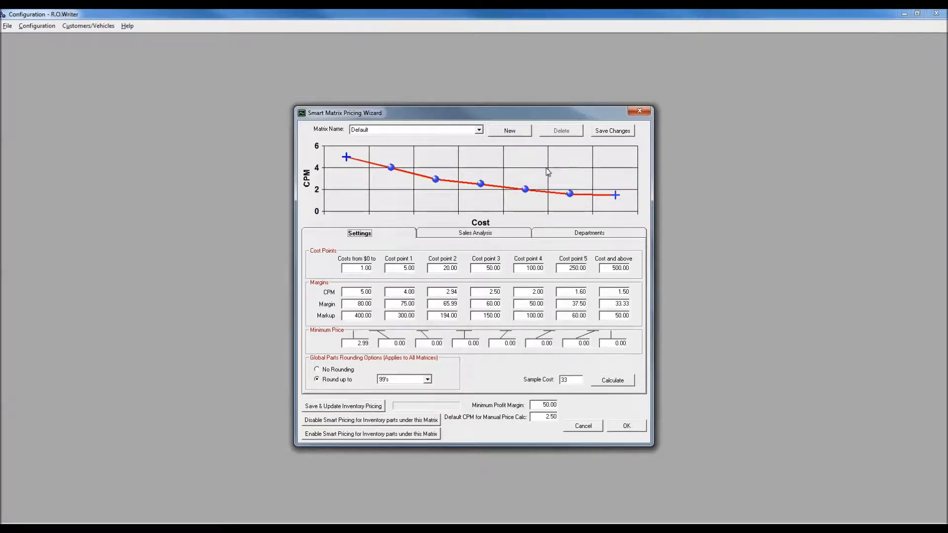
Create a new matrix named Wiper Blades and include the VIS WIPER BLADE department in it.
left_click(511, 133)
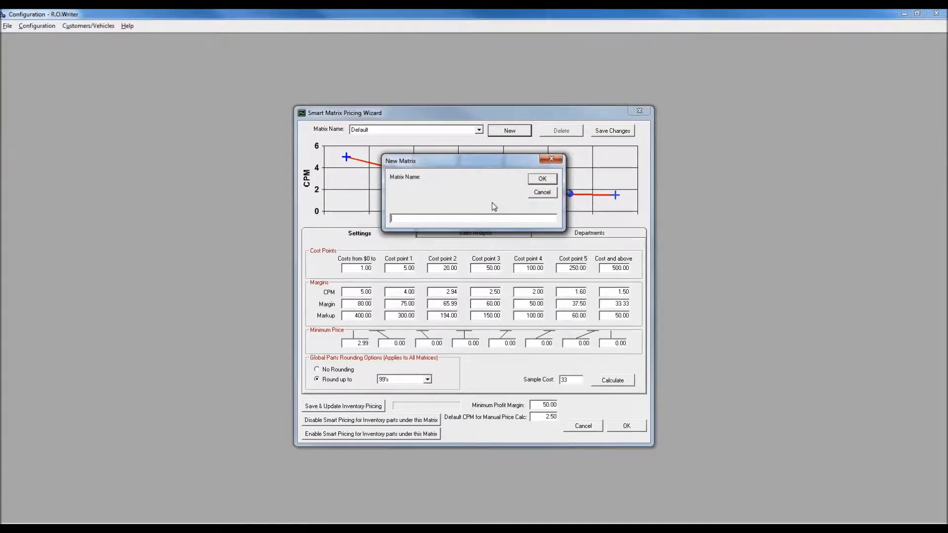
type("Wiper Blades")
left_click(542, 179)
left_click(596, 236)
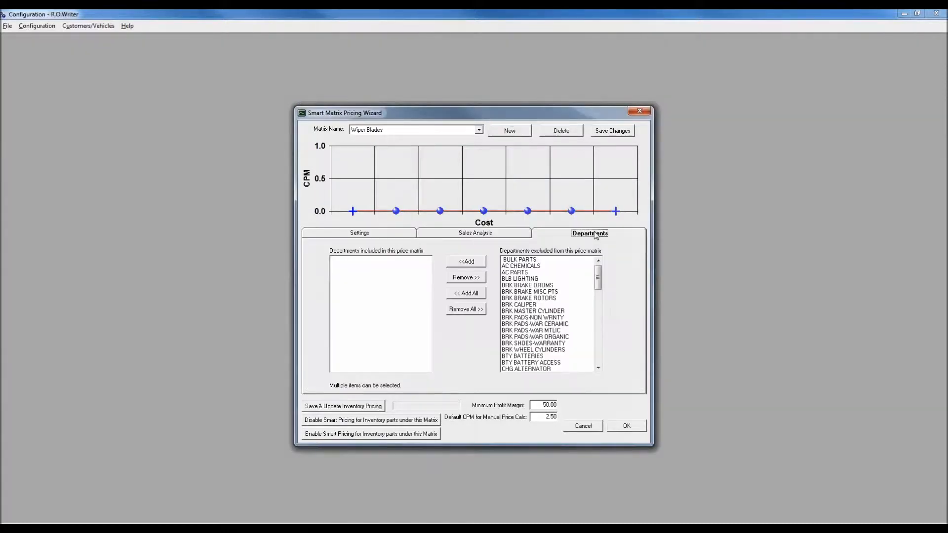
left_click_drag(601, 272, 607, 369)
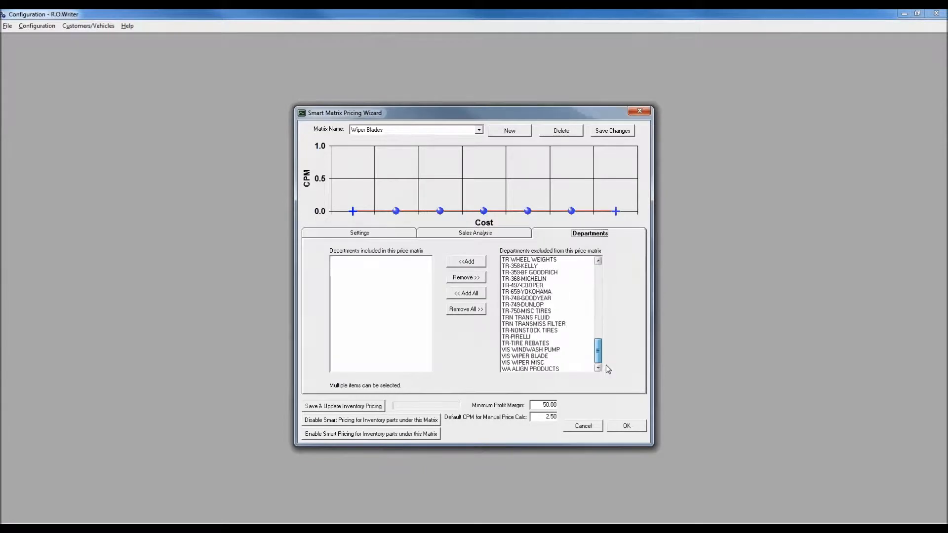
left_click(525, 356)
left_click(467, 262)
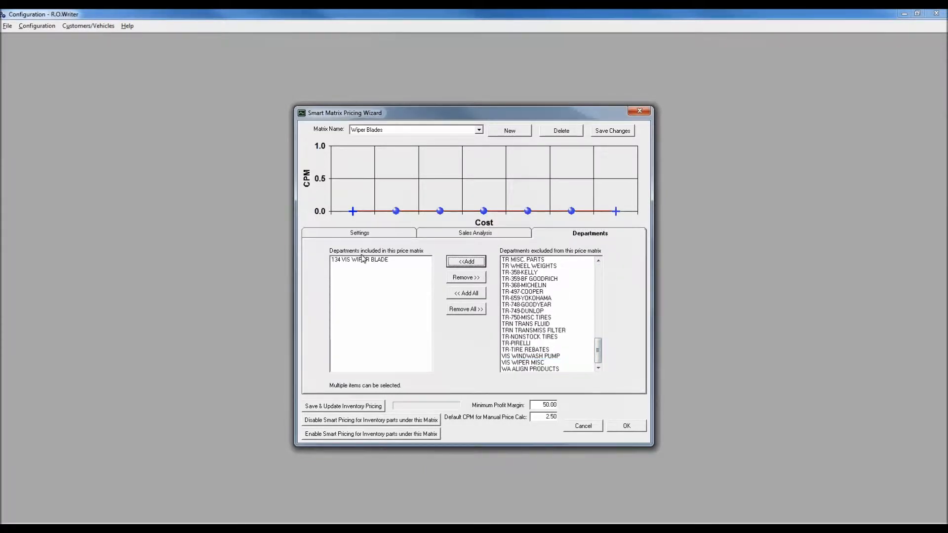
Set the Wiper Blades matrix's lowest cost range to end at 8.00 with a minimum price of 14.99.
left_click(356, 235)
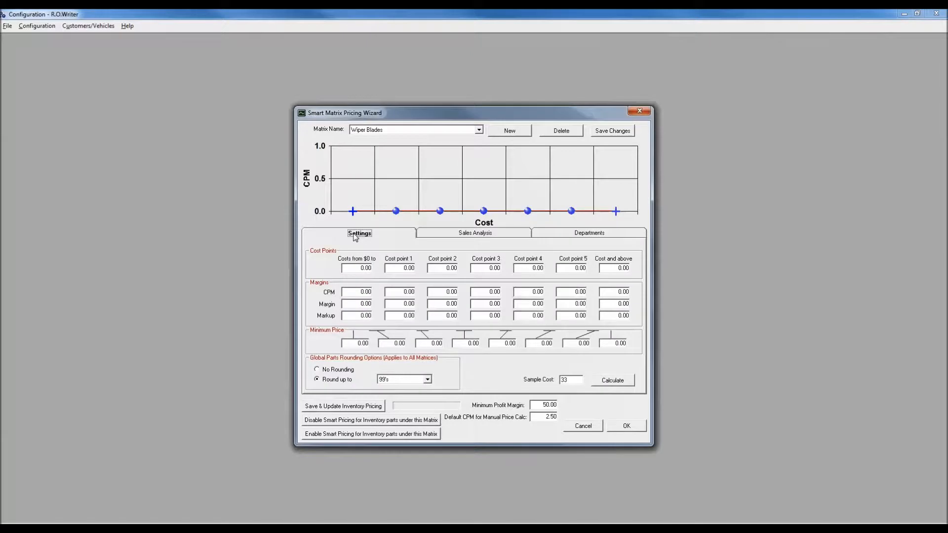
left_click_drag(352, 269, 384, 268)
type("8.00")
left_click_drag(357, 344, 397, 346)
type("14.99")
Set cost point 1 to 15.00 and the minimum price of the second cost range to 22.99.
left_click_drag(394, 267, 427, 267)
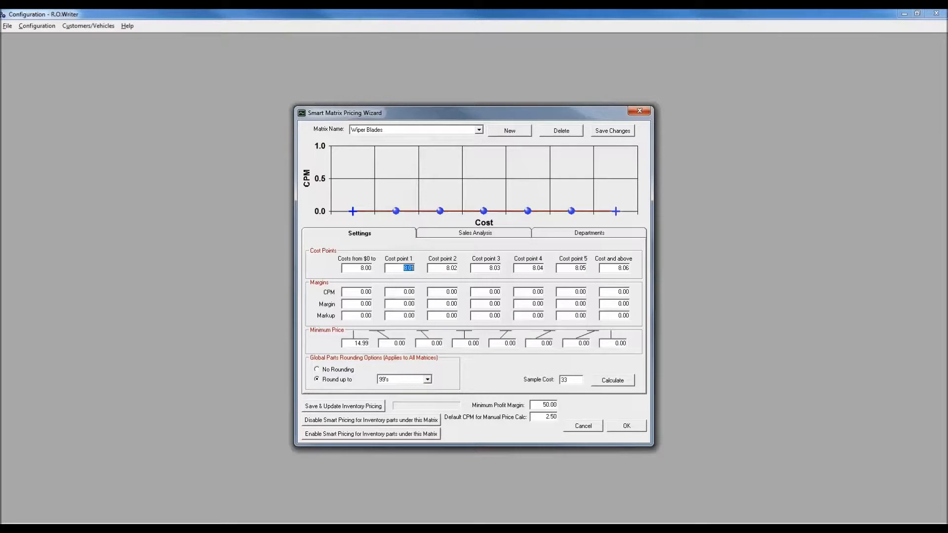
type("15.00")
double_click(399, 343)
type("0.2299")
Set cost point 2 to 25.00 and the minimum price of the third cost range to 32.99.
left_click_drag(442, 269, 469, 269)
type("25.00")
left_click_drag(429, 344, 477, 350)
type("32.0")
key("BackSpace")
key("BackSpace")
type("99")
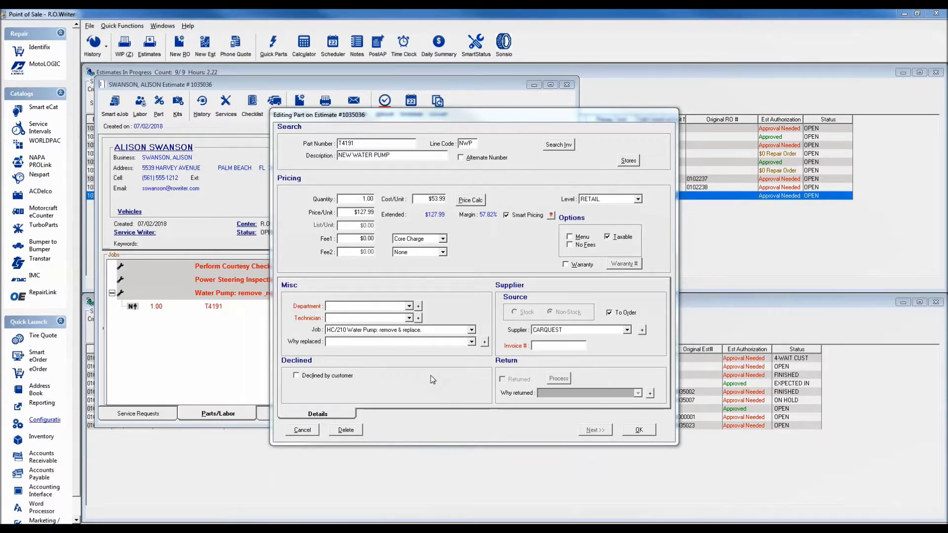
Close the water pump part unchanged, start a new part on the estimate and fill it with NAPA OIL FILTER, part number 21334.
left_click(302, 430)
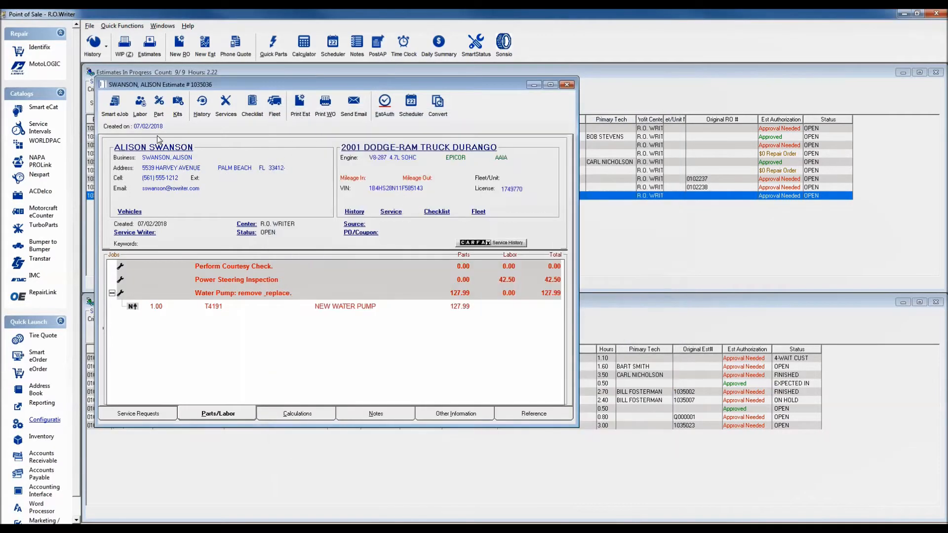
left_click(158, 106)
type("21334")
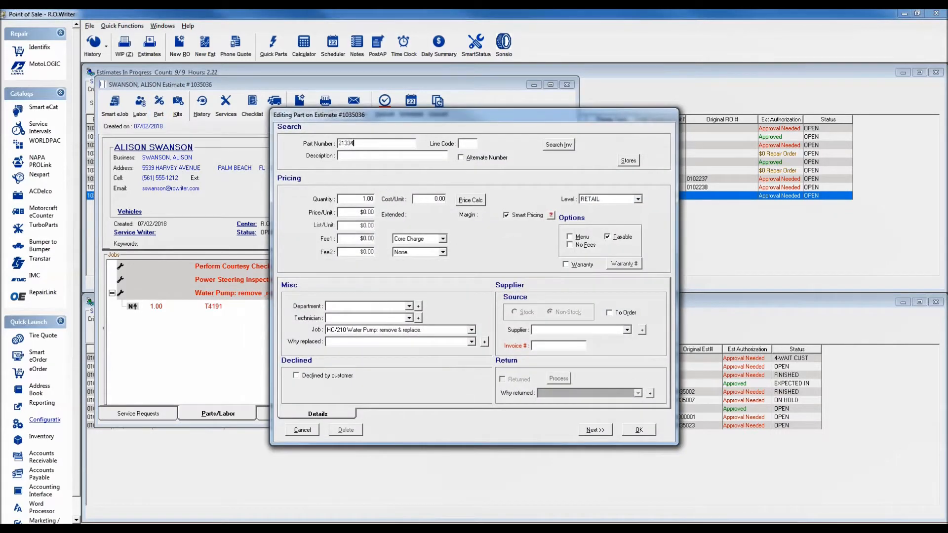
key("Tab")
key("Down")
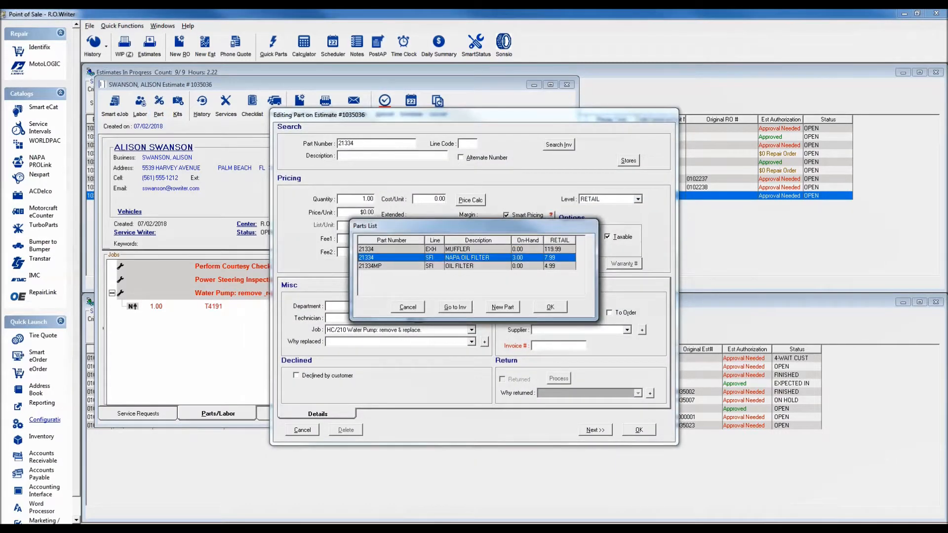
key("Return")
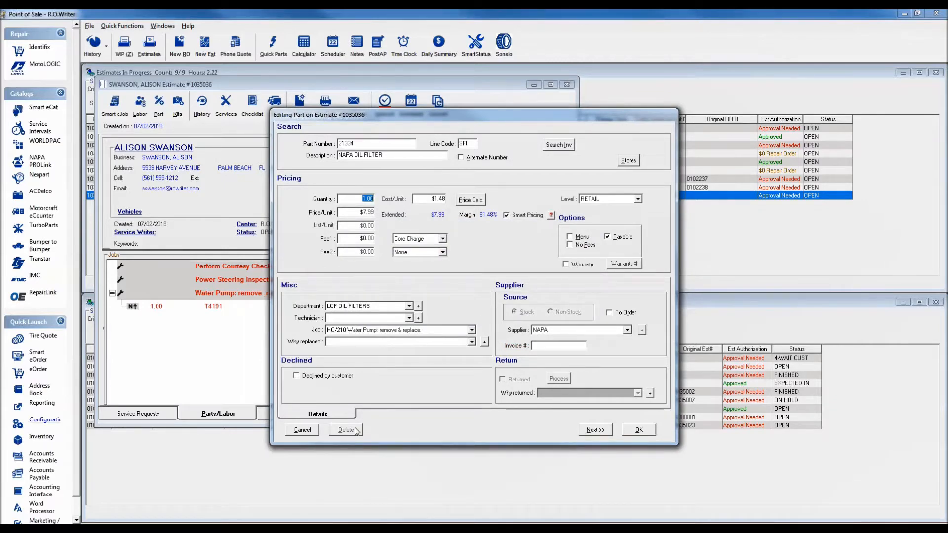
Search inventory for part 21334 and examine the Other Information of the MUFFLER record, including its No Smart Pricing option.
left_click(559, 147)
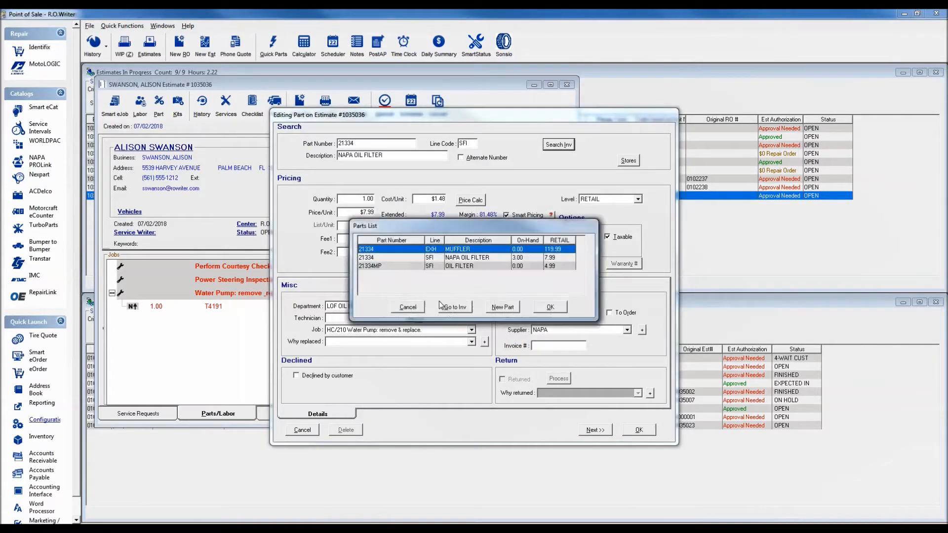
left_click(451, 310)
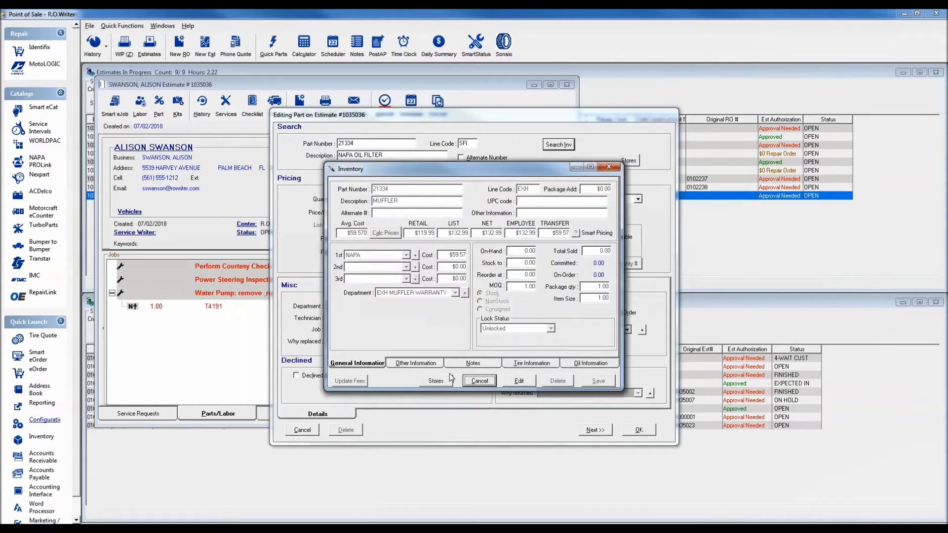
left_click(435, 364)
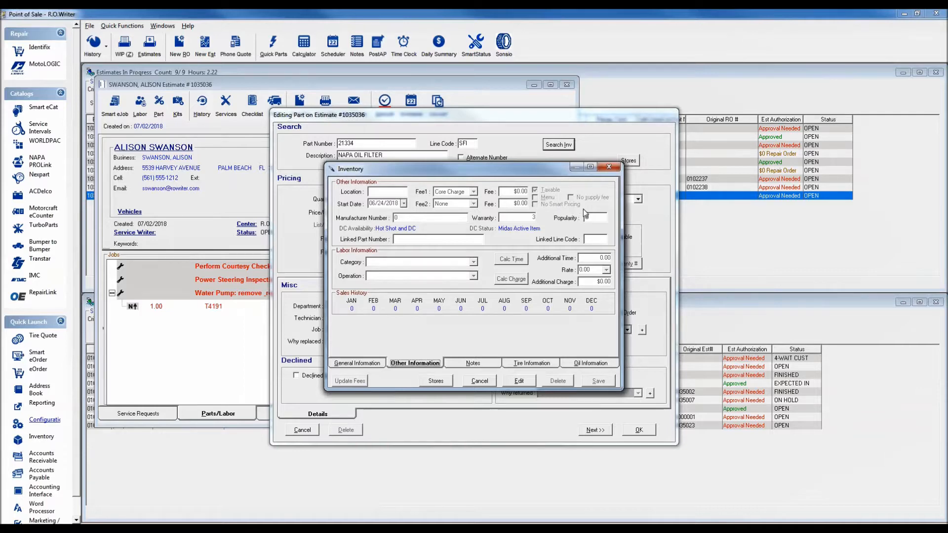
left_click(478, 381)
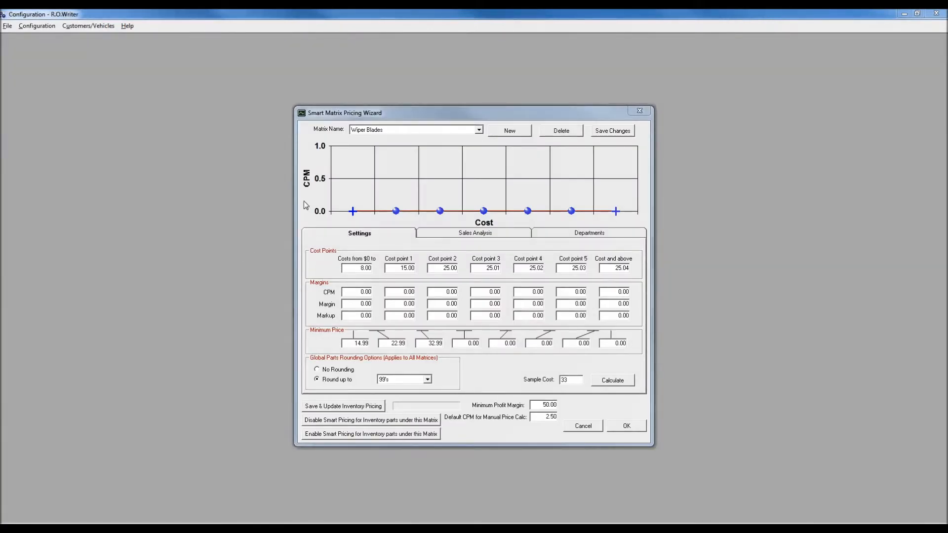
Save the Wiper Blades matrix and create a new matrix named Do not update.
left_click(615, 132)
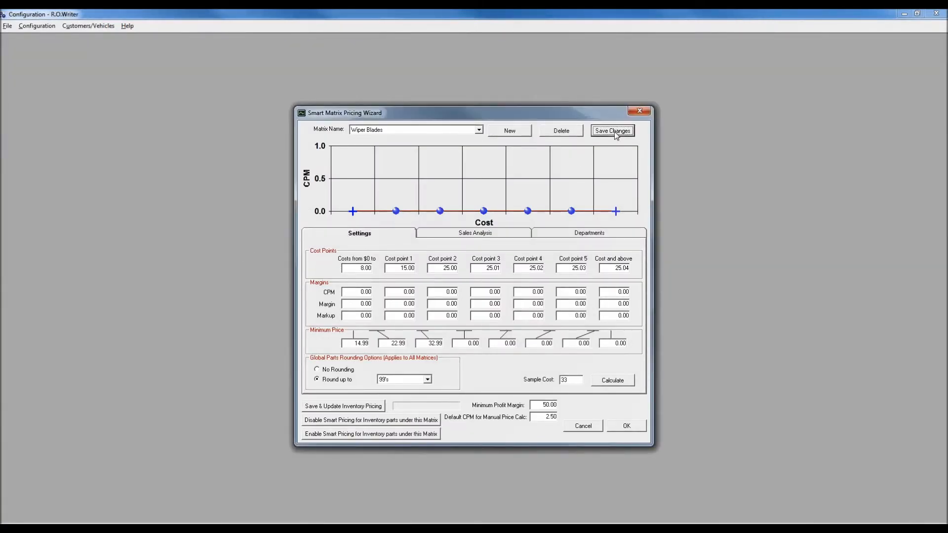
left_click(510, 130)
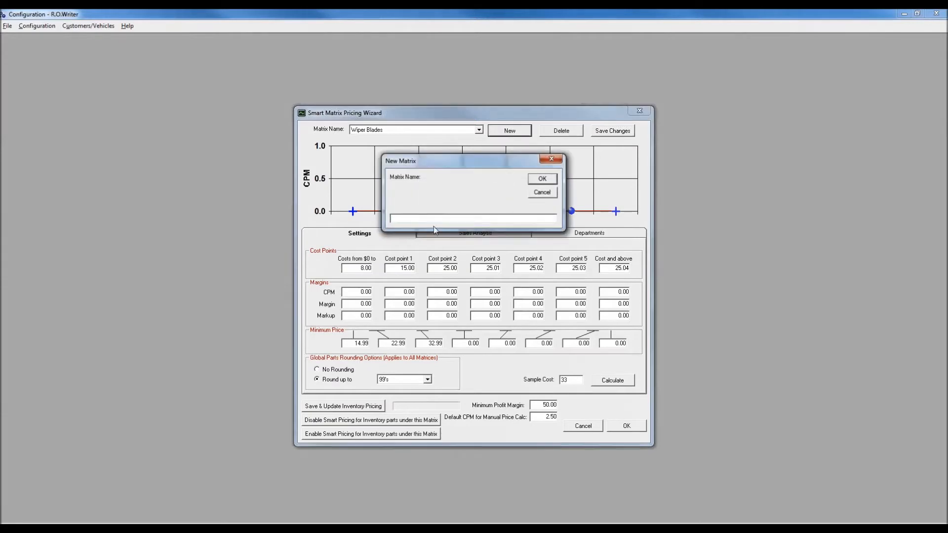
type("Do noty u")
key("BackSpace")
type("update")
left_click(542, 178)
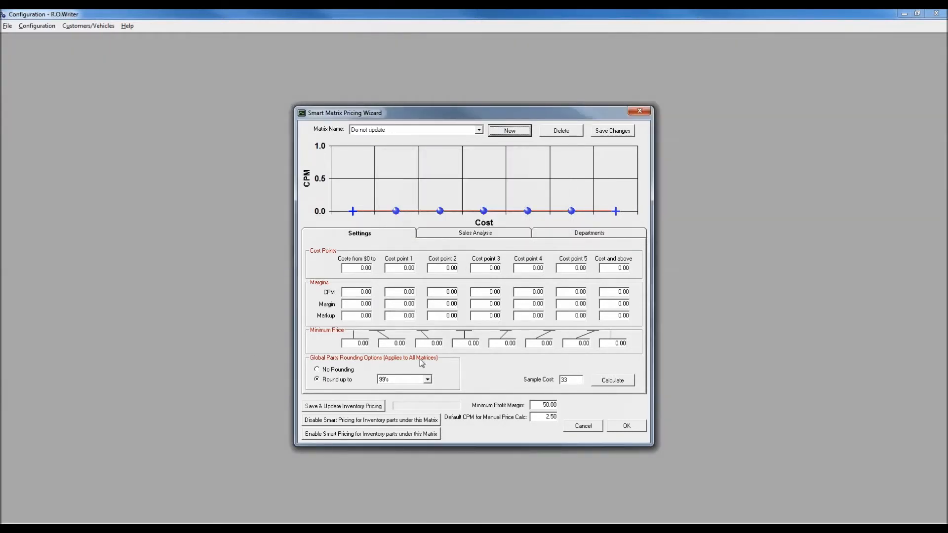
Include the BULK PARTS, AC CHEMICALS and LOF PACKAGED OIL departments in the Do not update matrix.
left_click(585, 233)
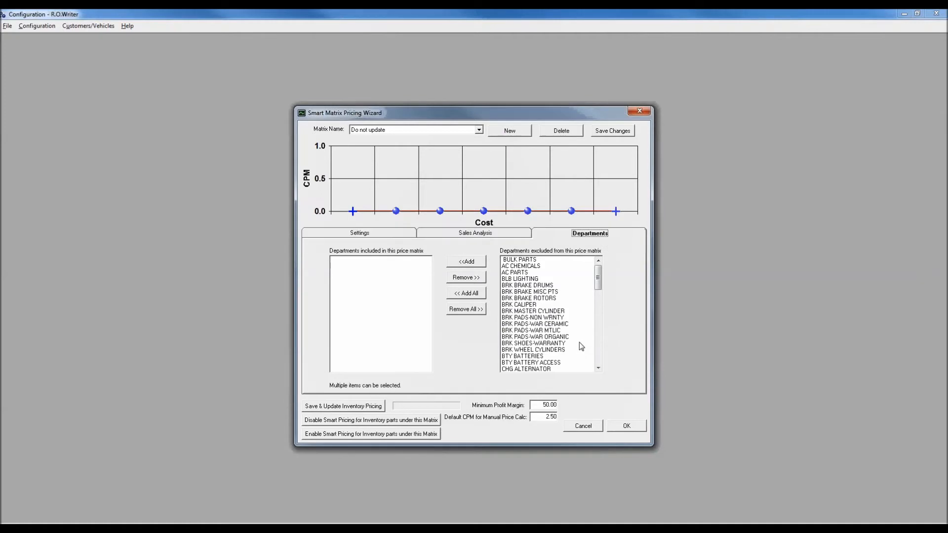
left_click(540, 260)
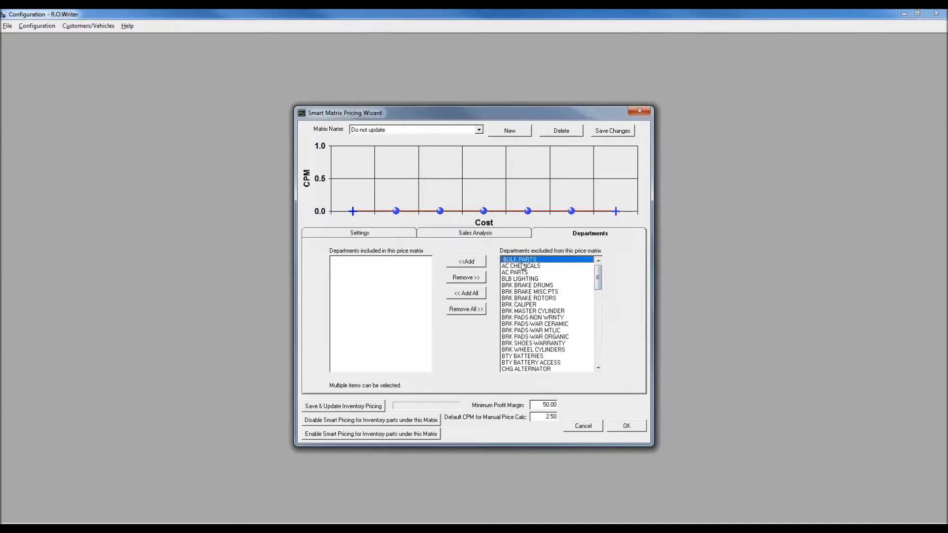
left_click(466, 262)
left_click(521, 260)
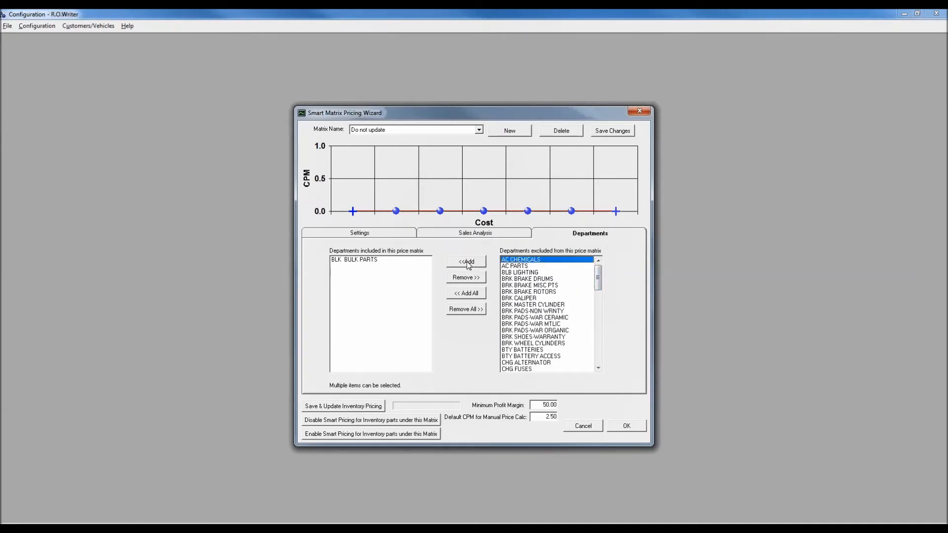
left_click(468, 261)
scroll(597, 351, "down", 12)
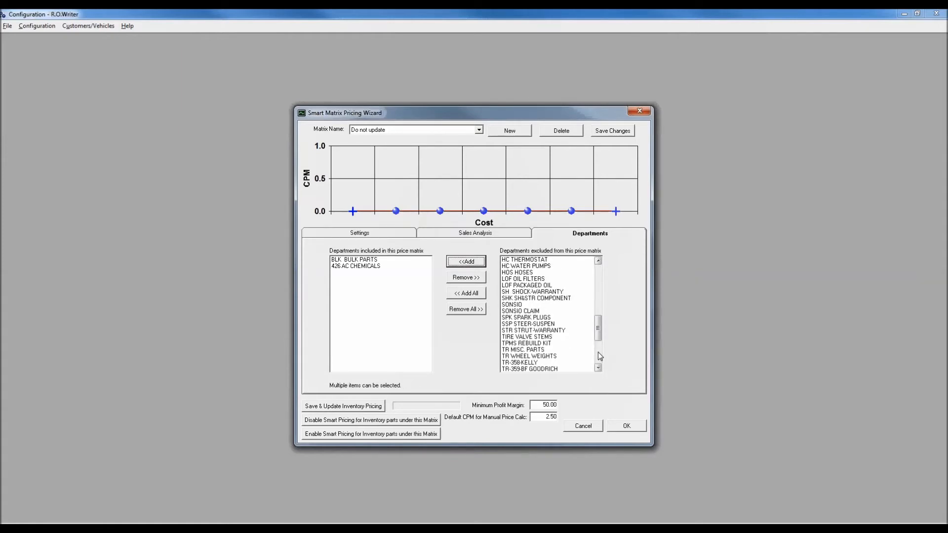
left_click(526, 286)
left_click(462, 263)
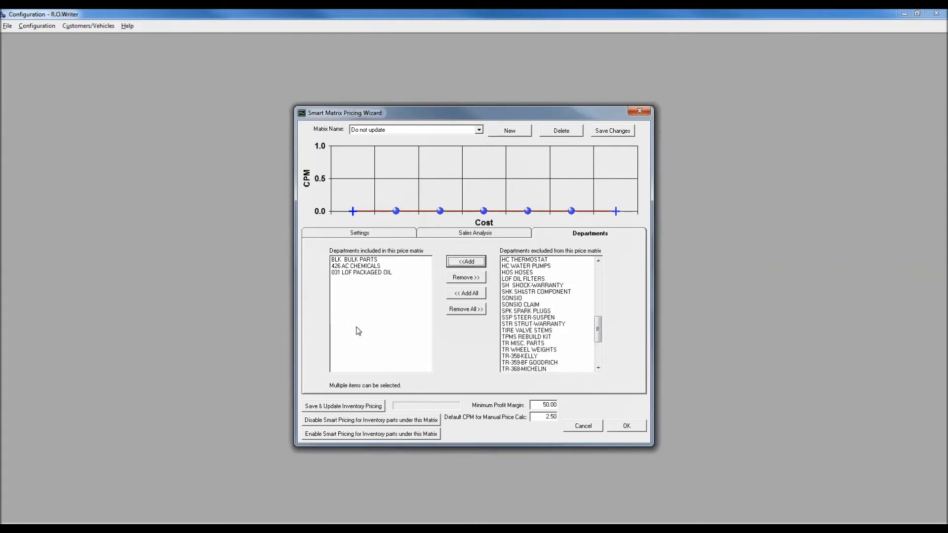
left_click_drag(599, 332, 603, 261)
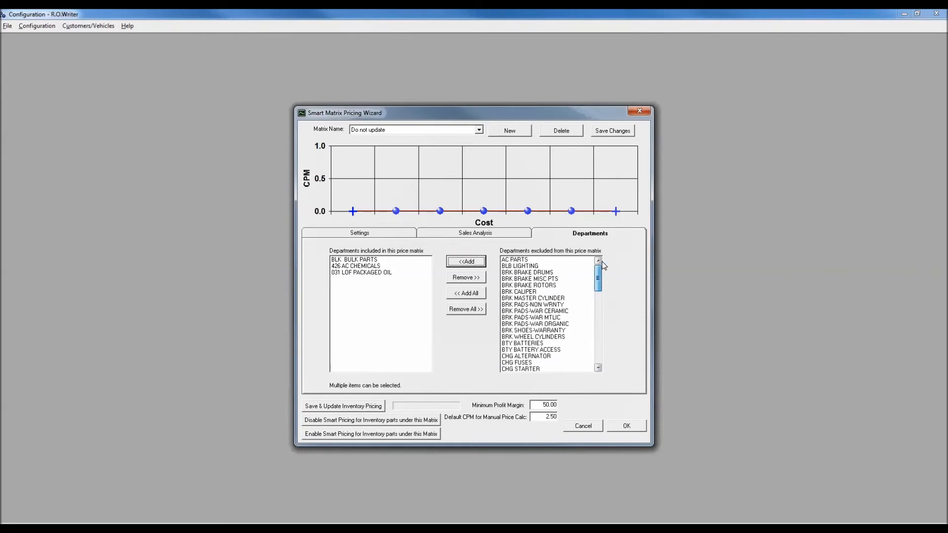
Review the Do not update matrix's pricing settings and its included departments.
left_click(334, 233)
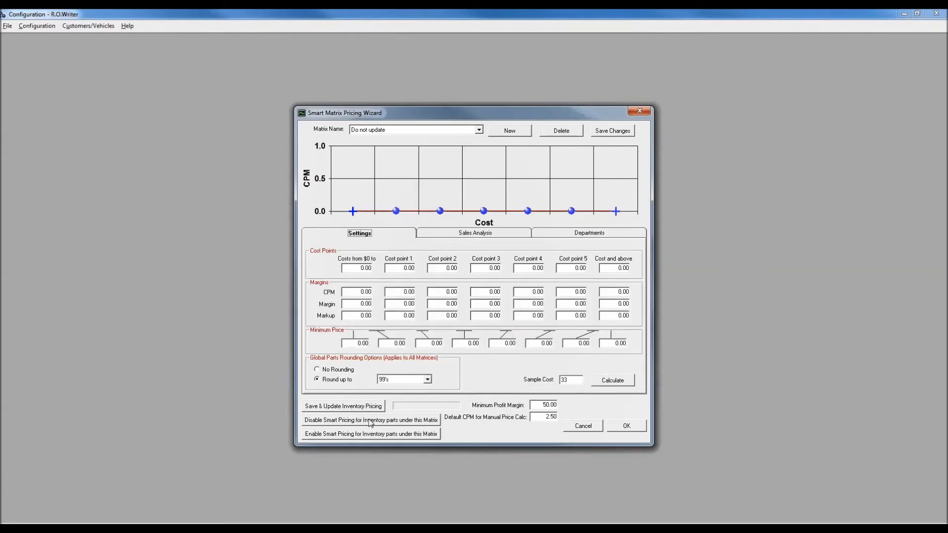
left_click(583, 239)
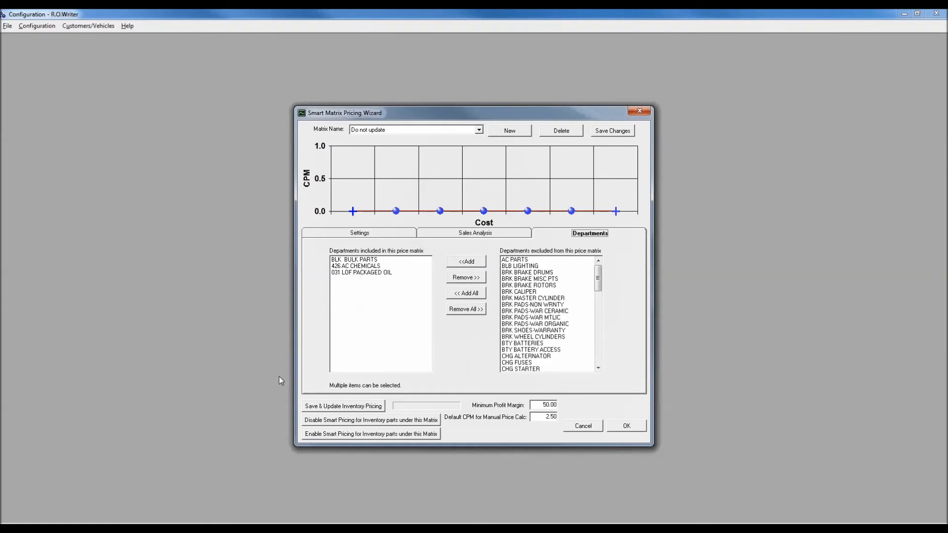
left_click(345, 230)
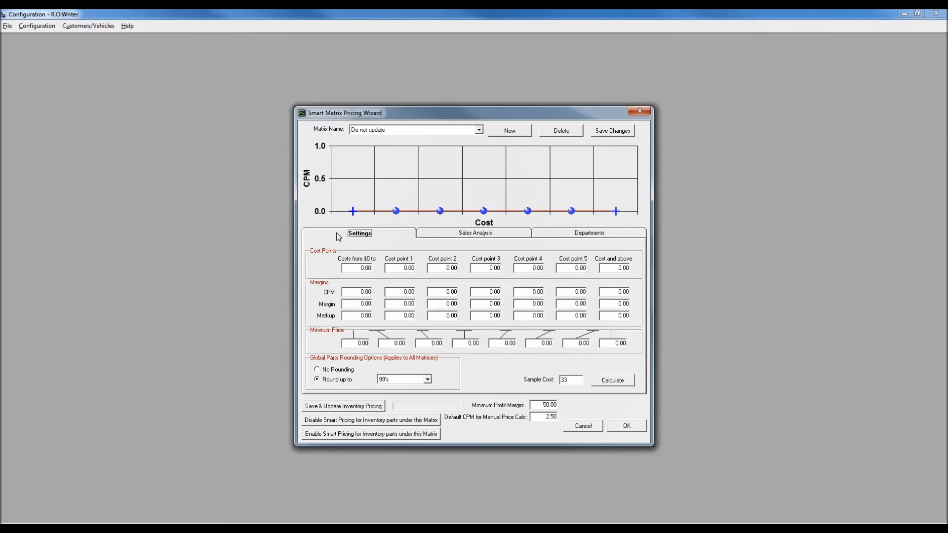